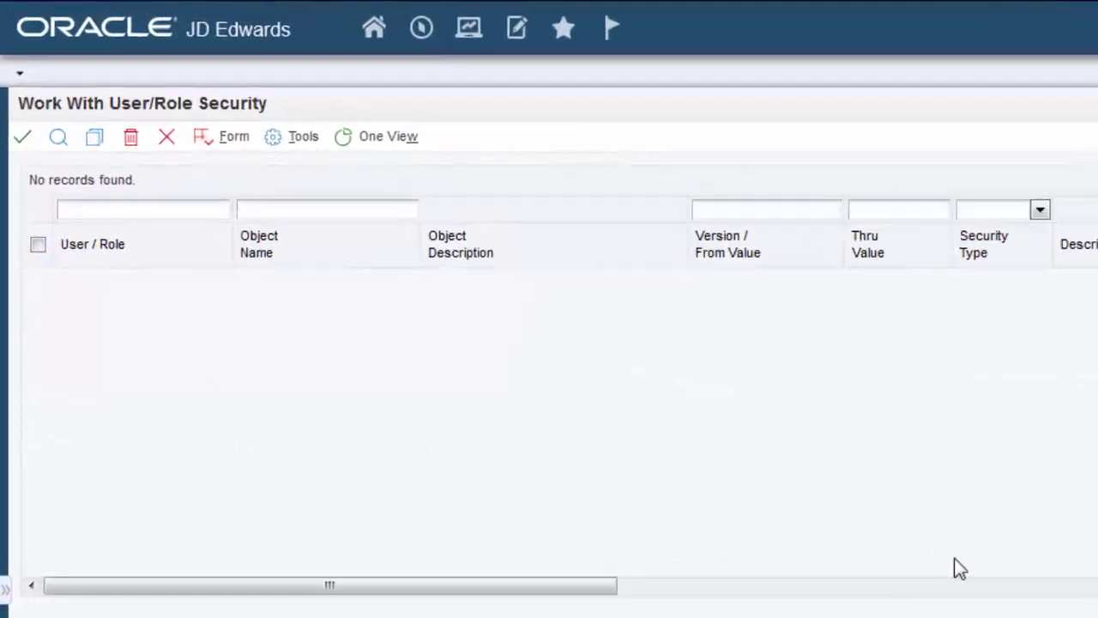
# Step: Disable the One View Watch List feature in the feature security settings, and switch its access back on
pyautogui.click(197, 147)
pyautogui.click(330, 322)
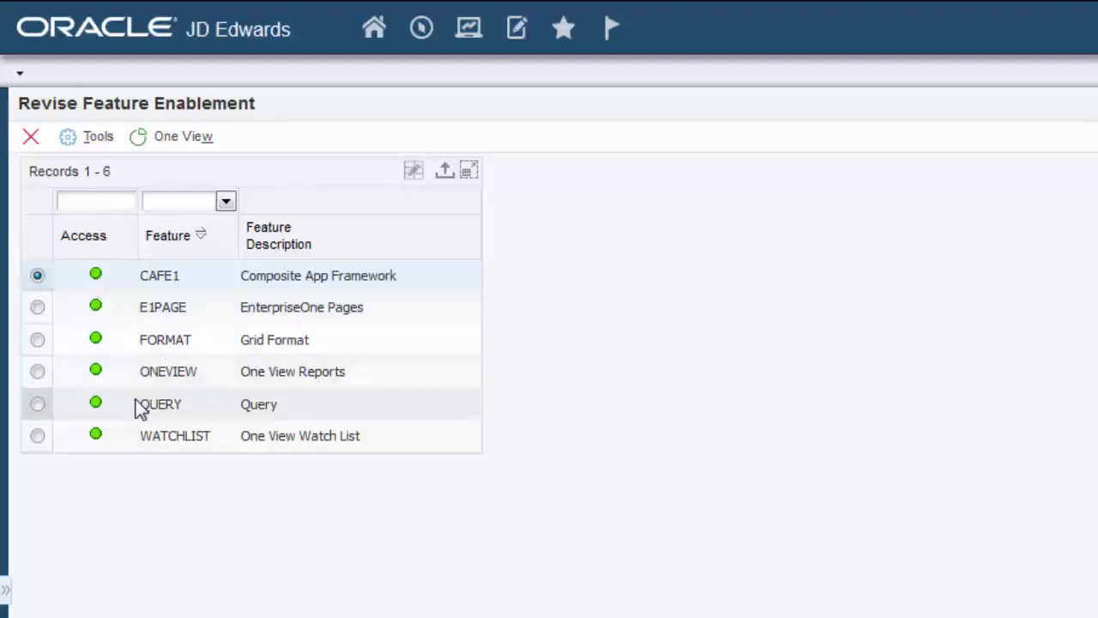
pyautogui.click(37, 436)
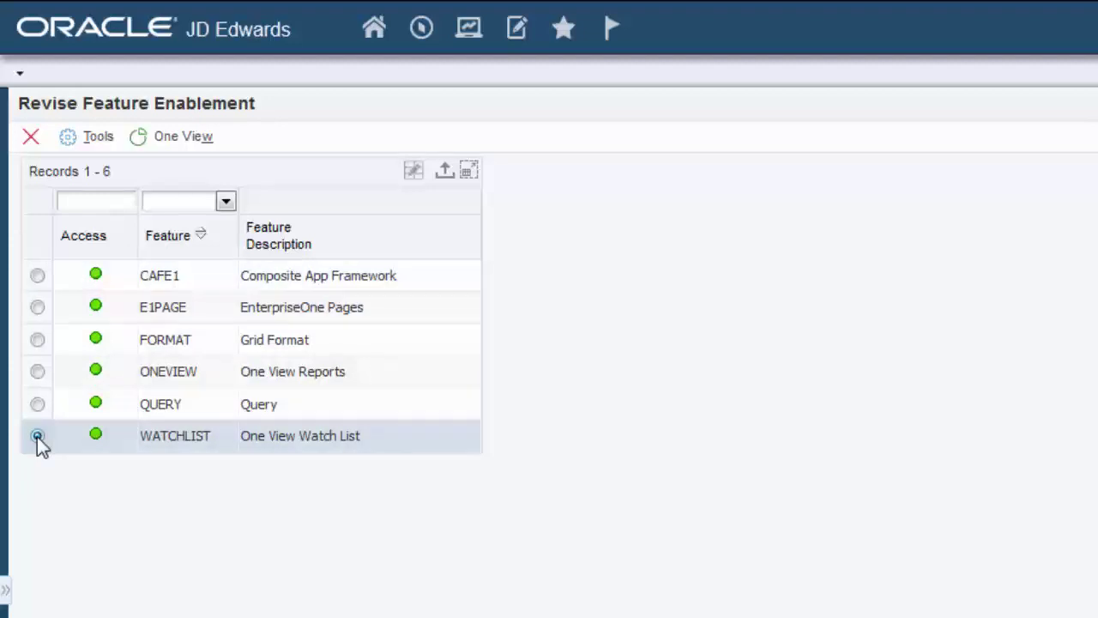
pyautogui.moveTo(96, 439)
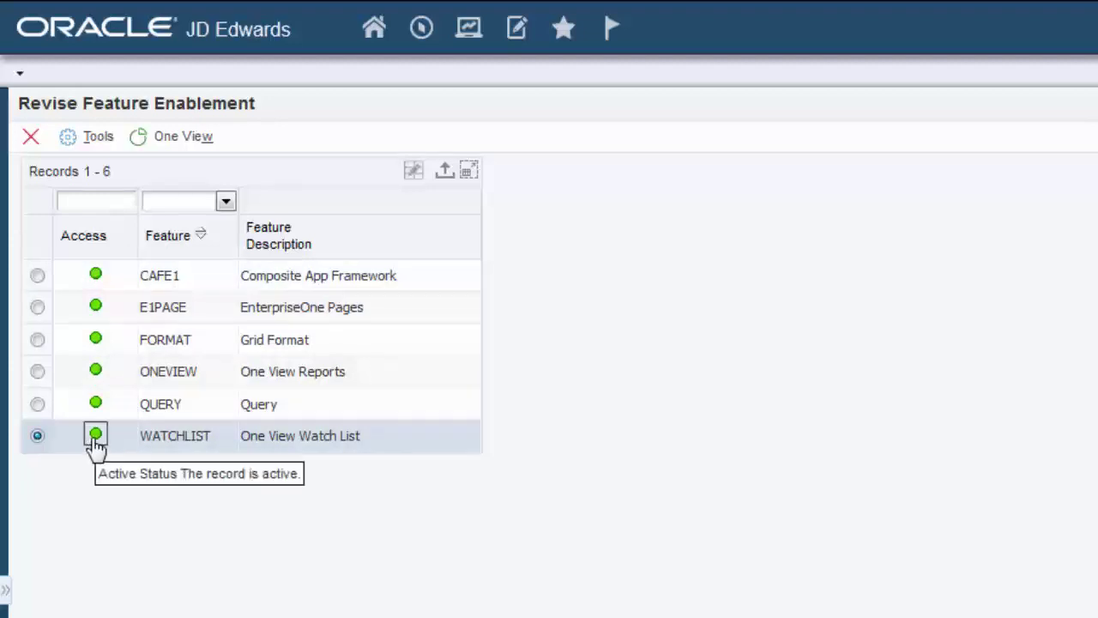
pyautogui.click(96, 435)
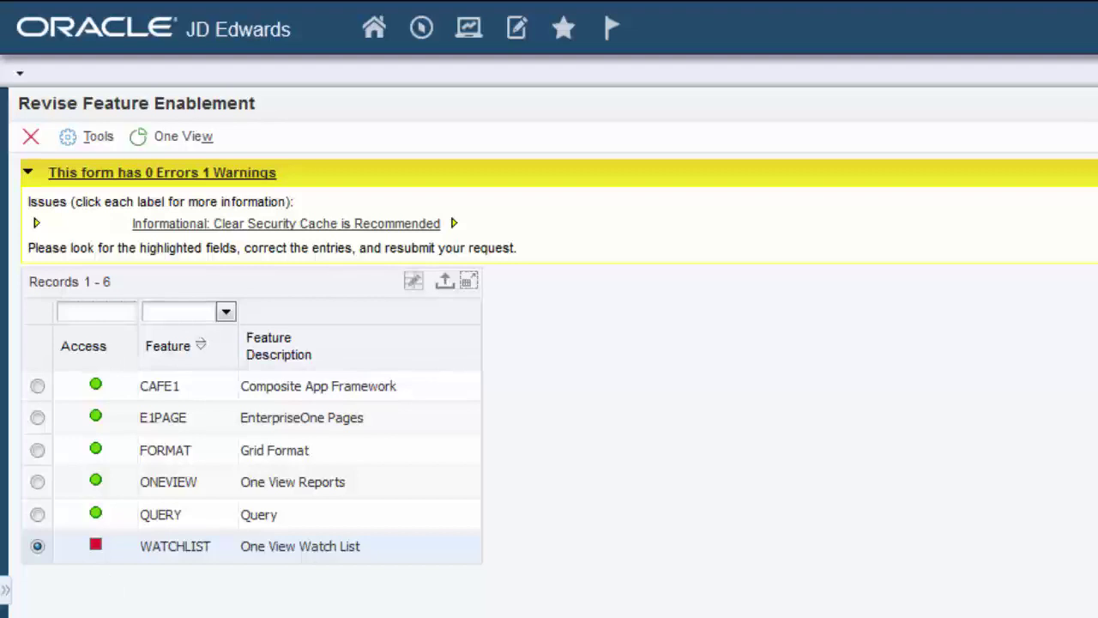
pyautogui.click(95, 545)
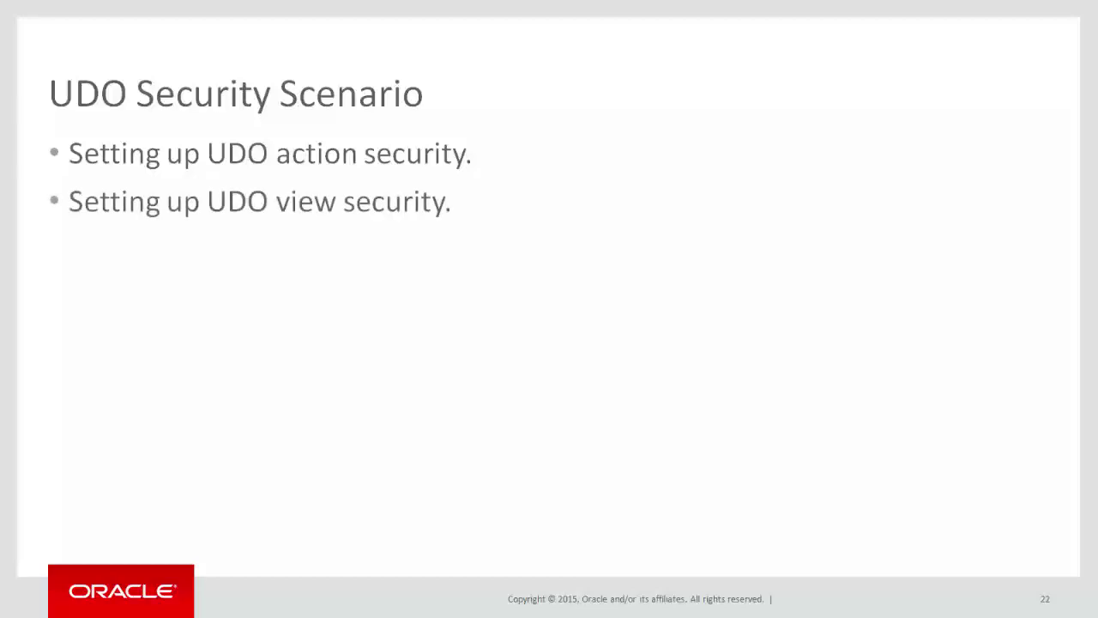
pyautogui.press('Right')
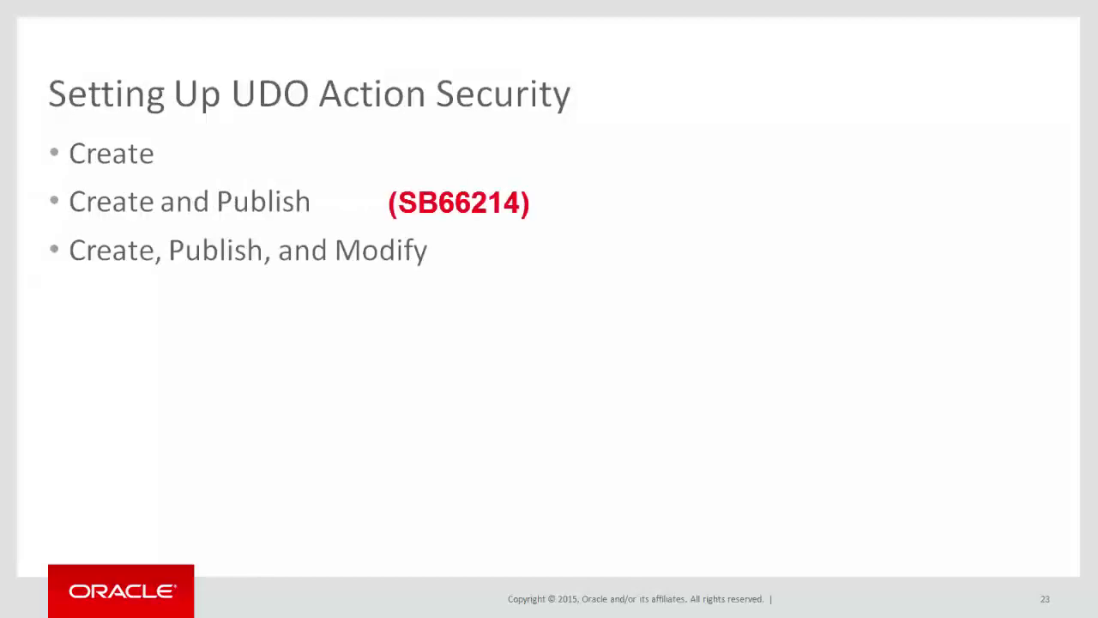
pyautogui.press('Right')
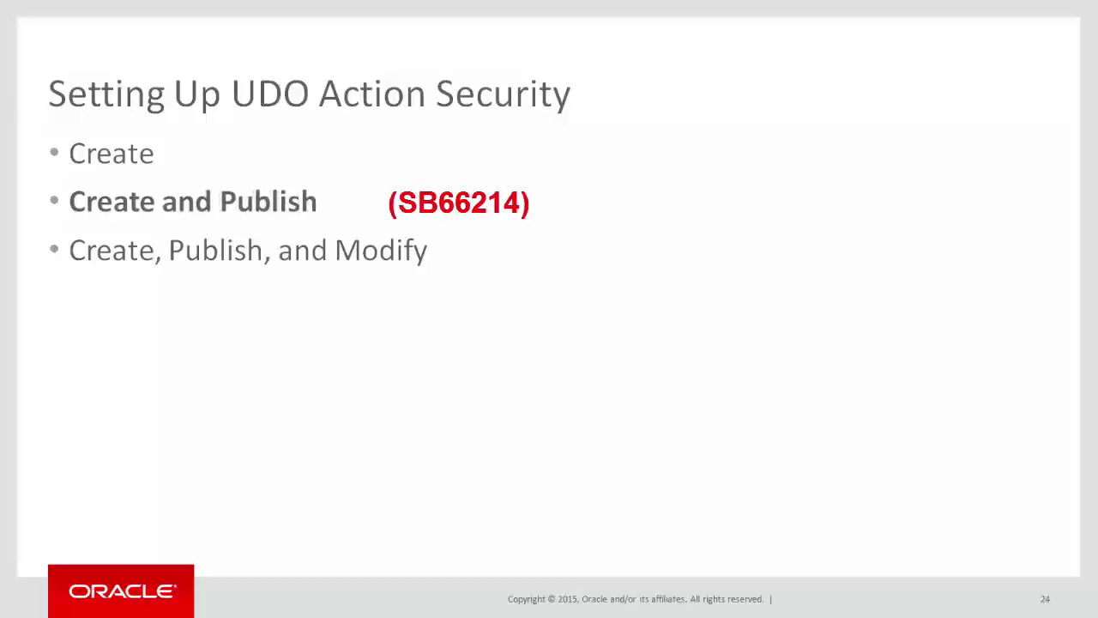
pyautogui.press('Right')
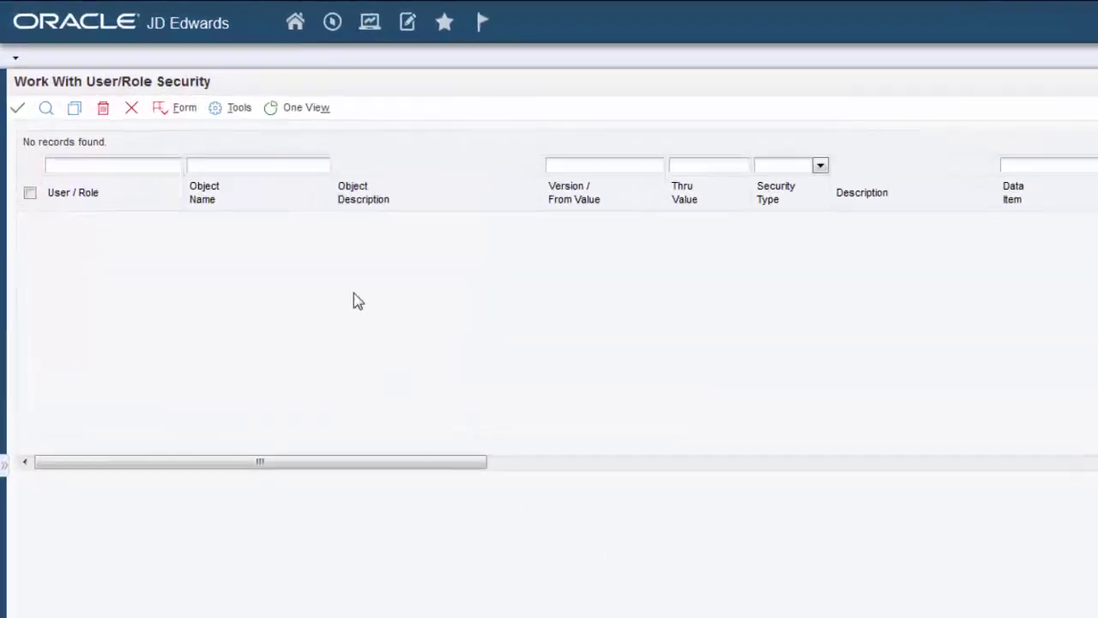
# Step: Start a new user defined object action security record with the object type QUERY
pyautogui.click(181, 123)
pyautogui.moveTo(282, 312)
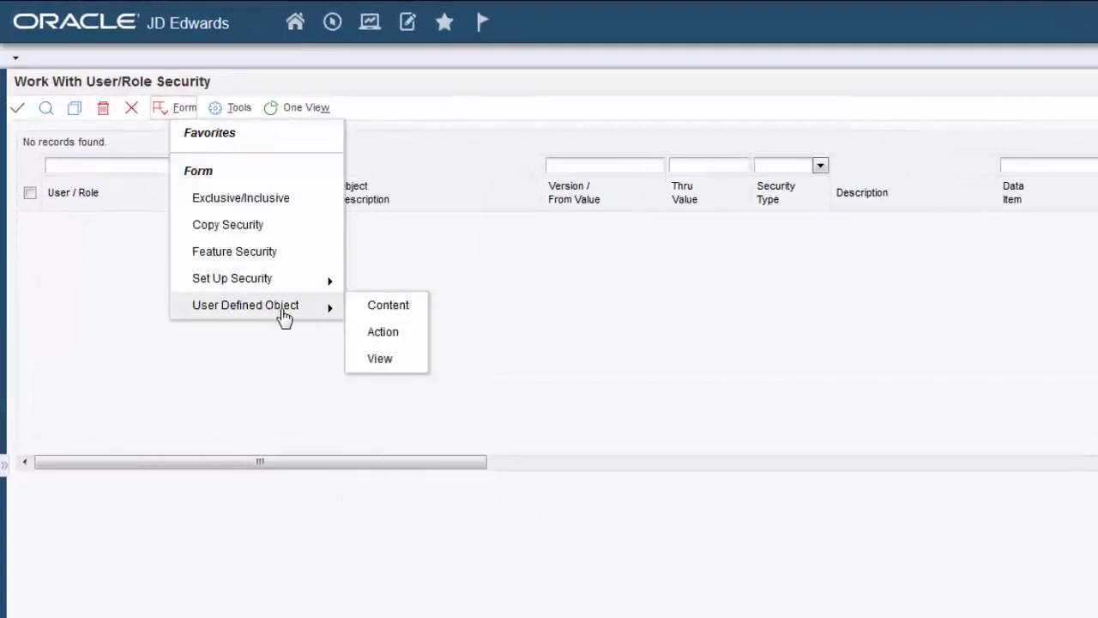
pyautogui.click(409, 342)
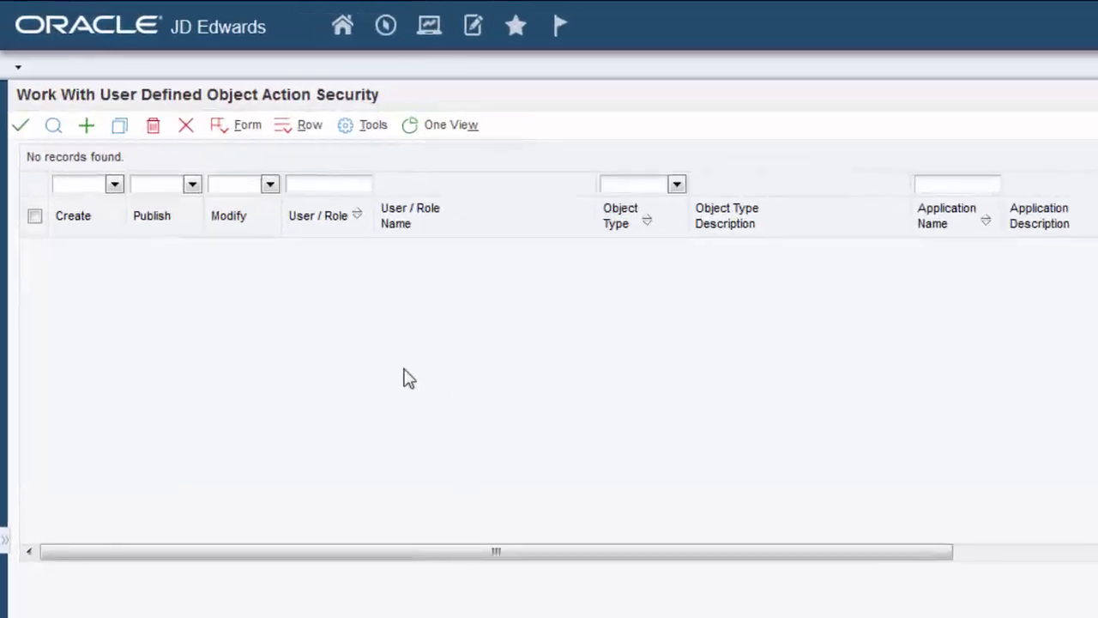
pyautogui.click(86, 128)
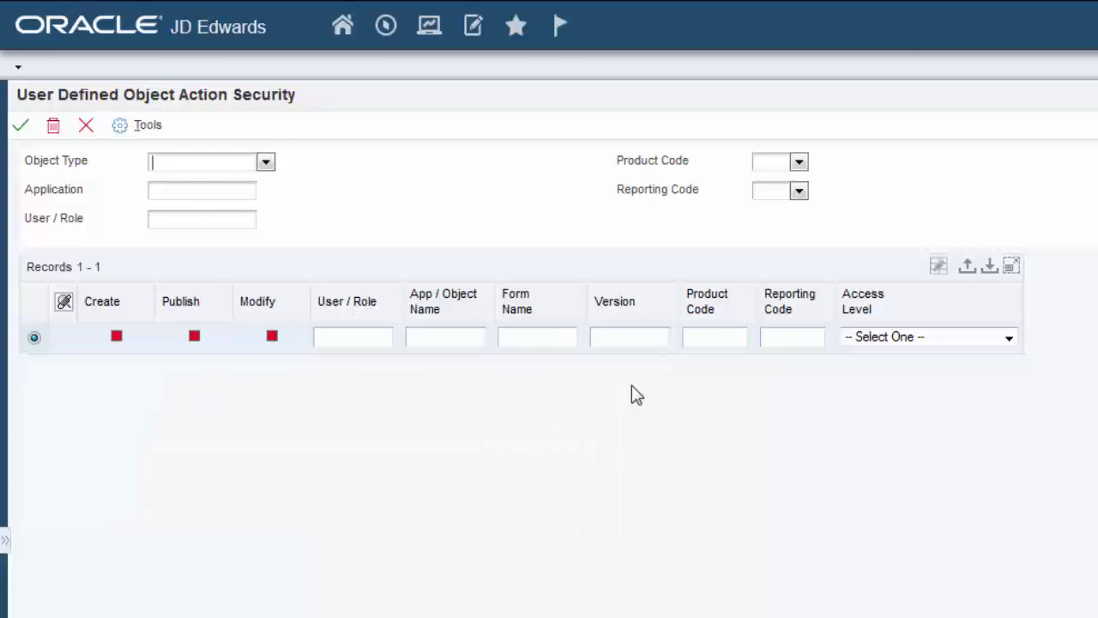
pyautogui.click(266, 163)
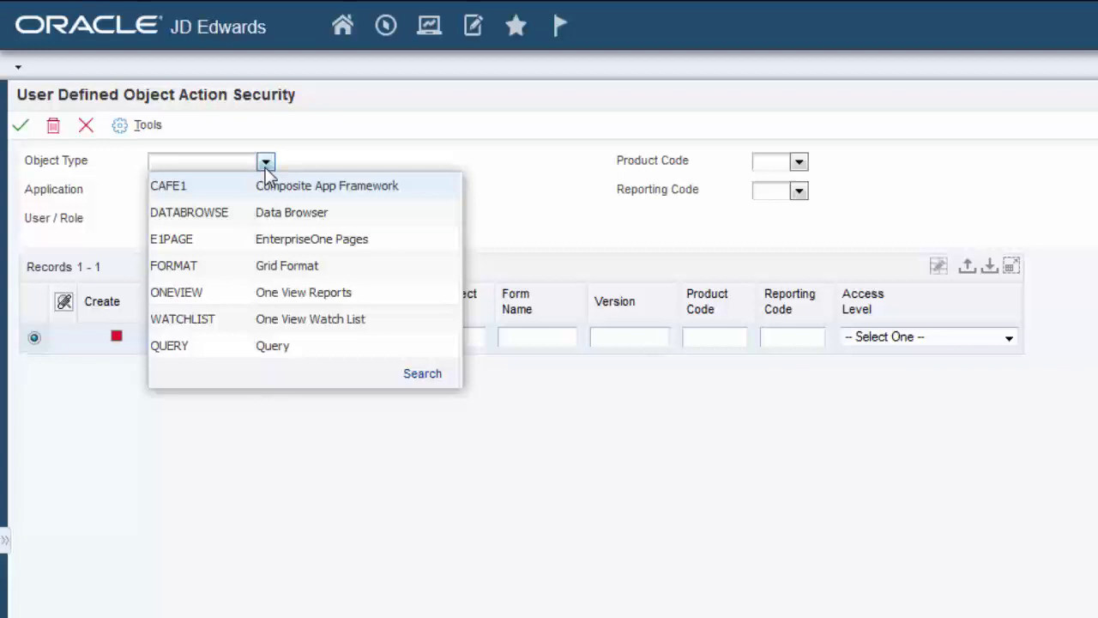
pyautogui.click(275, 346)
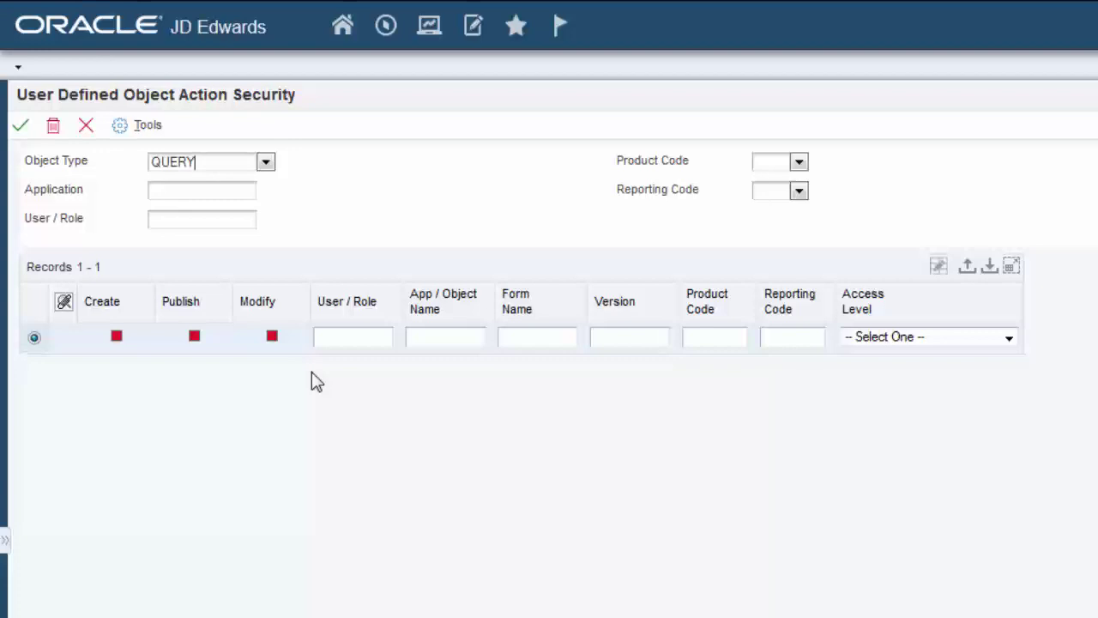
# Step: Enter the user's ID as the user/role of the new record and set its app/object name to *ALL
pyautogui.click(330, 337)
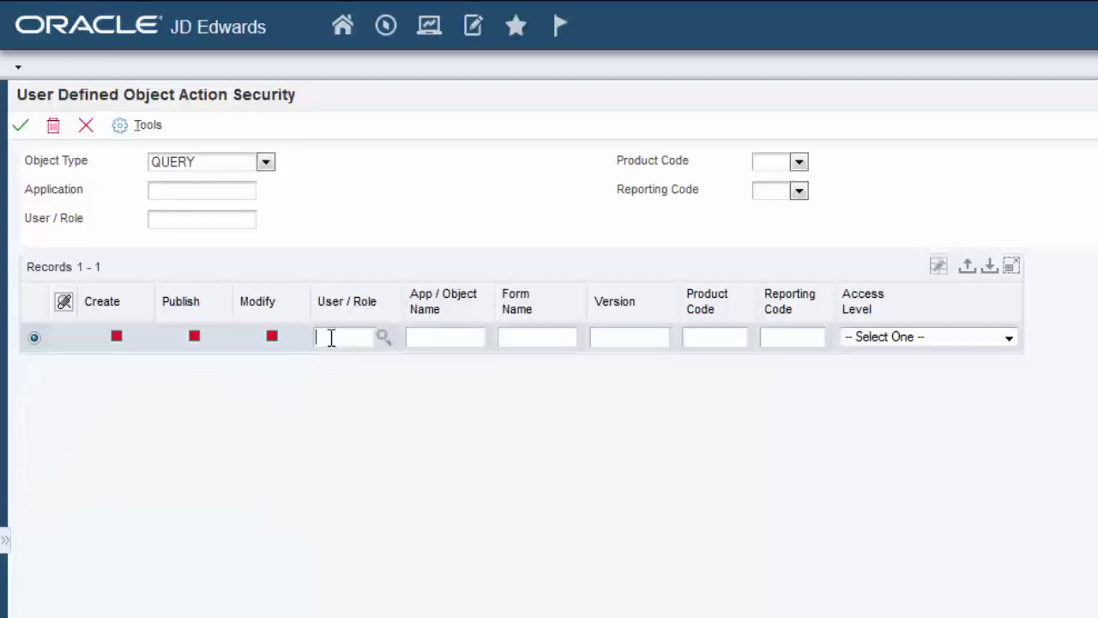
pyautogui.write('S')
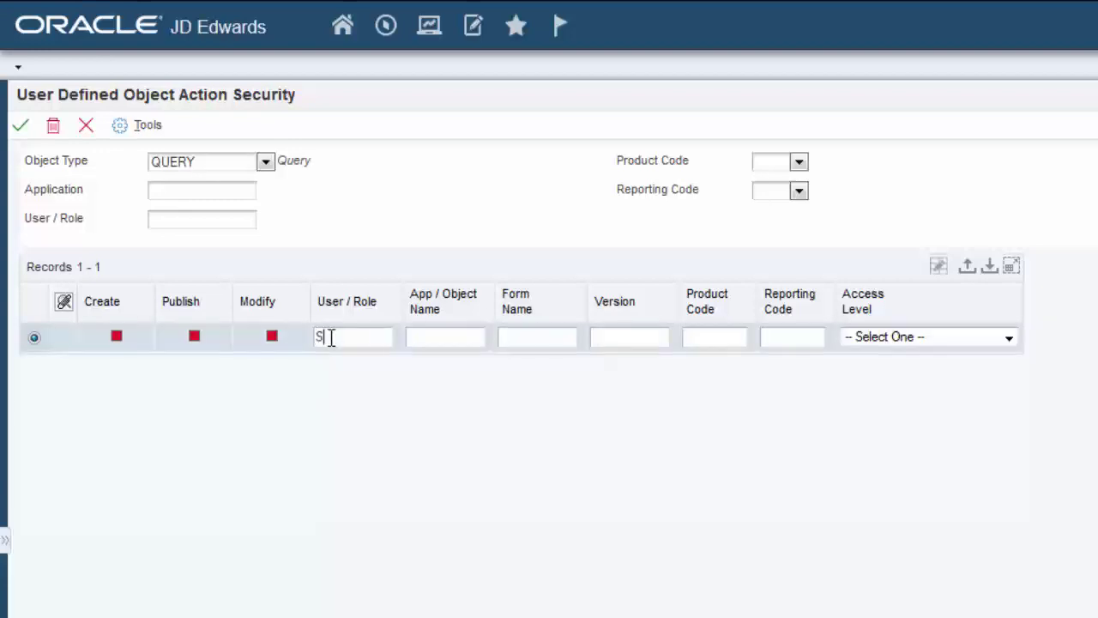
pyautogui.write('B66214')
pyautogui.click(429, 340)
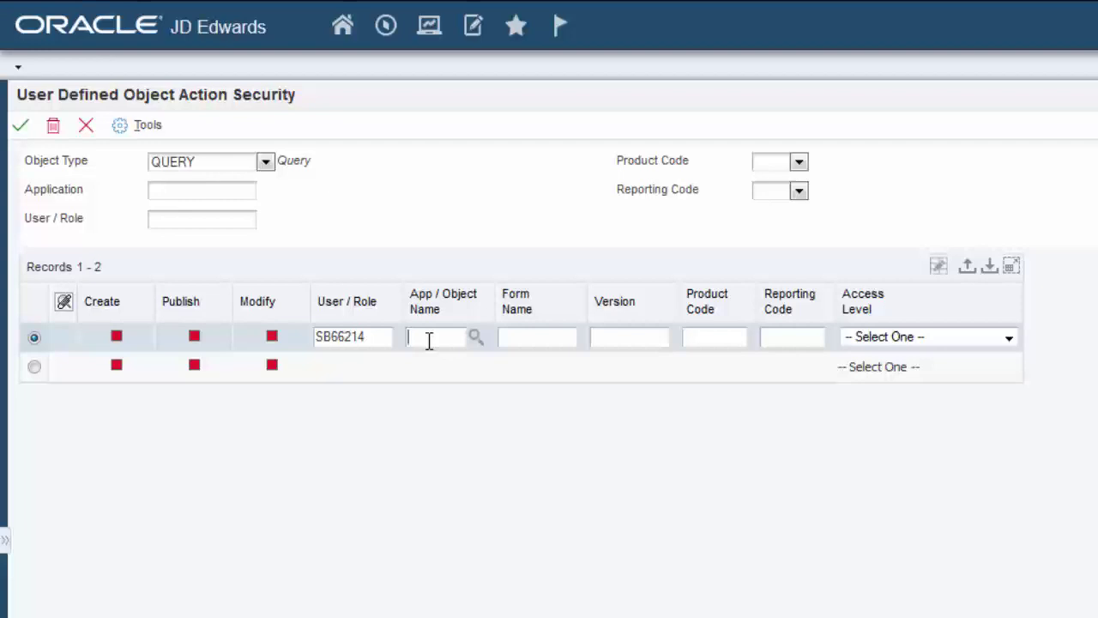
pyautogui.write('*ALL')
pyautogui.press('Tab')
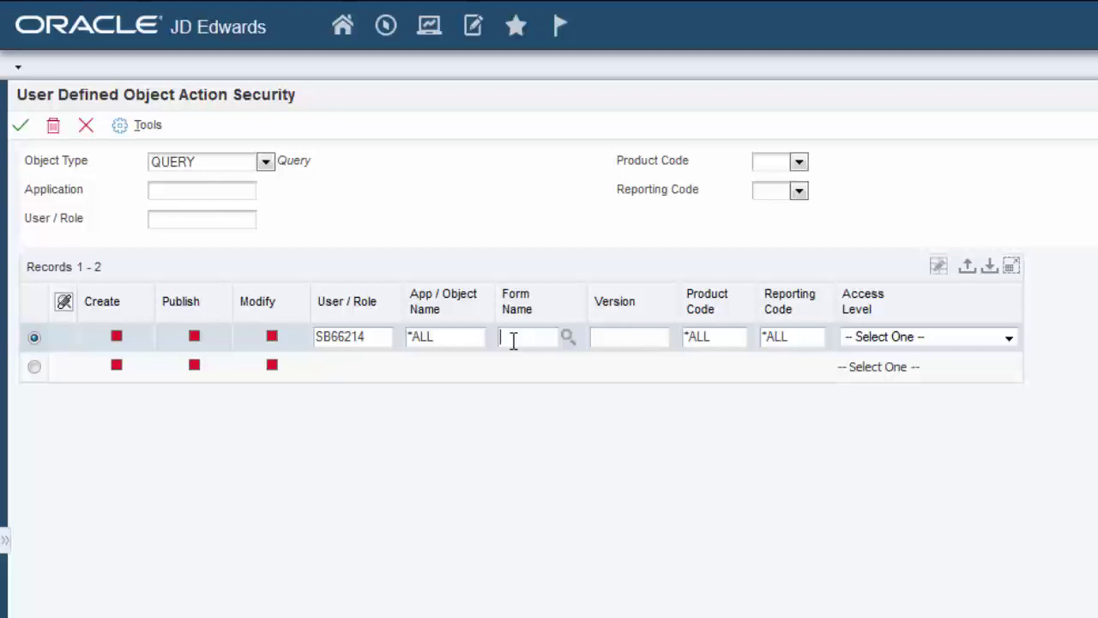
# Step: Set the record's access level to Create and Publish, and enable the Modify action as well
pyautogui.click(1008, 340)
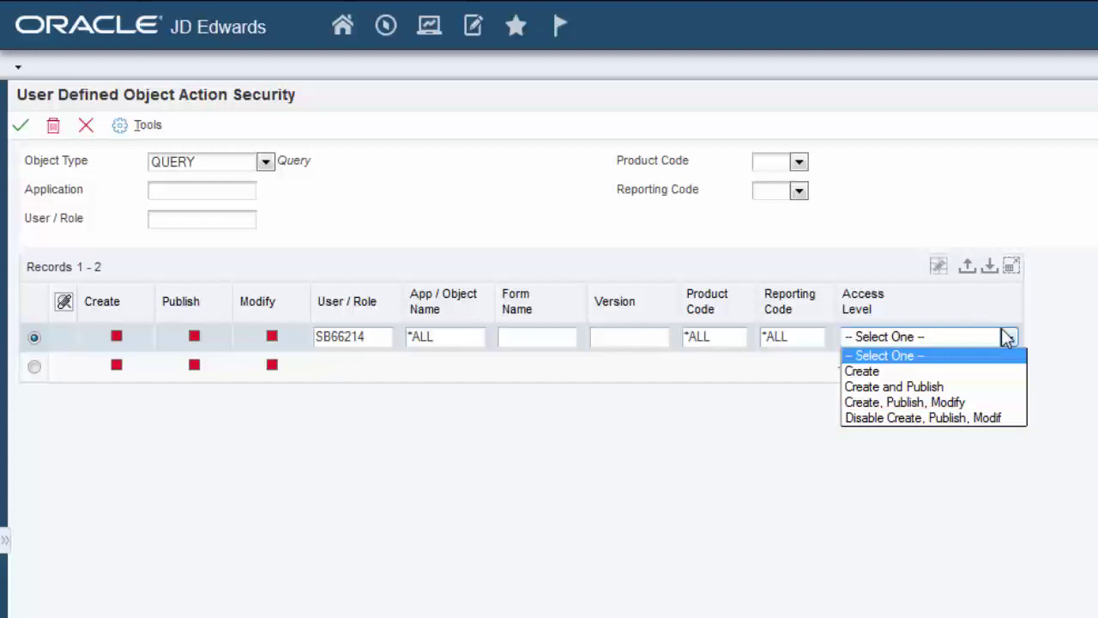
pyautogui.click(975, 388)
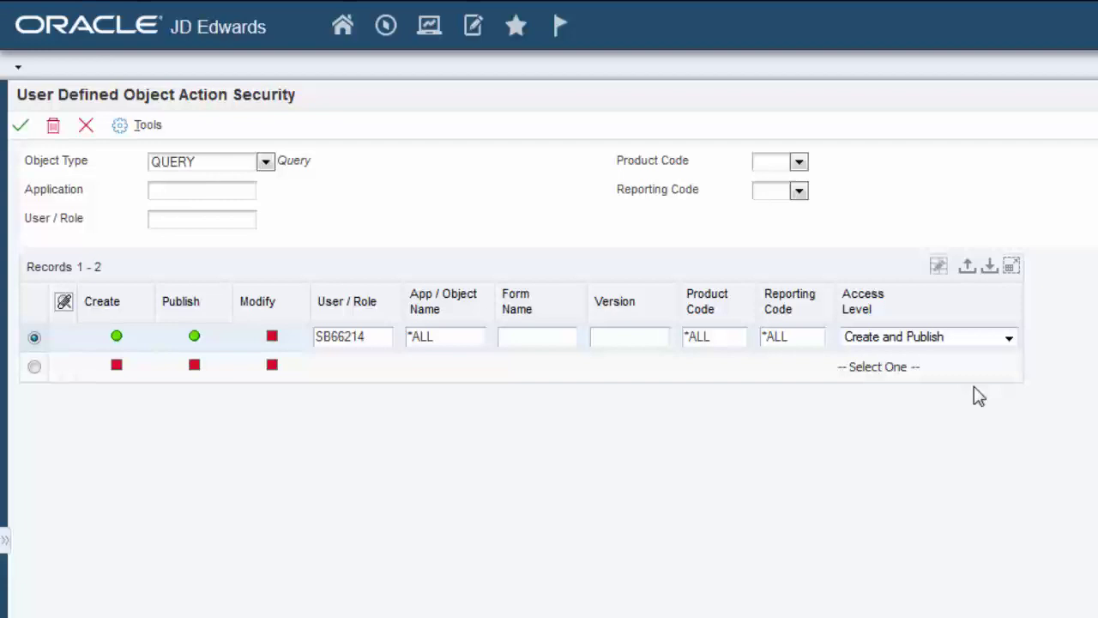
pyautogui.click(271, 338)
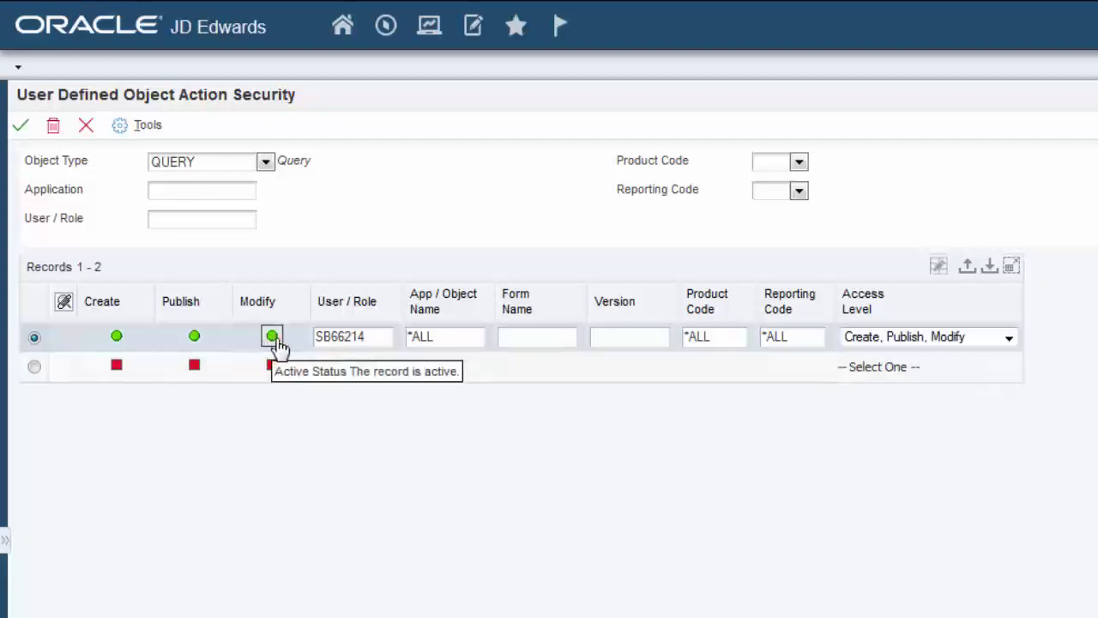
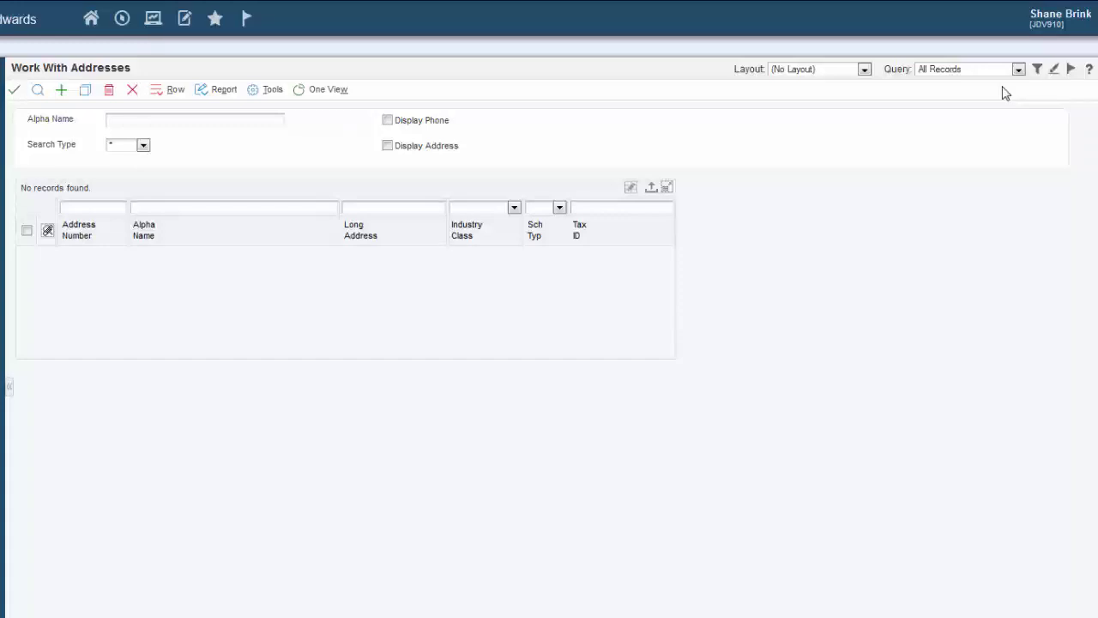
# Step: Load the personal query Competitor Addresses in the Query Manager of Work With Addresses and request to publish it
pyautogui.click(1036, 70)
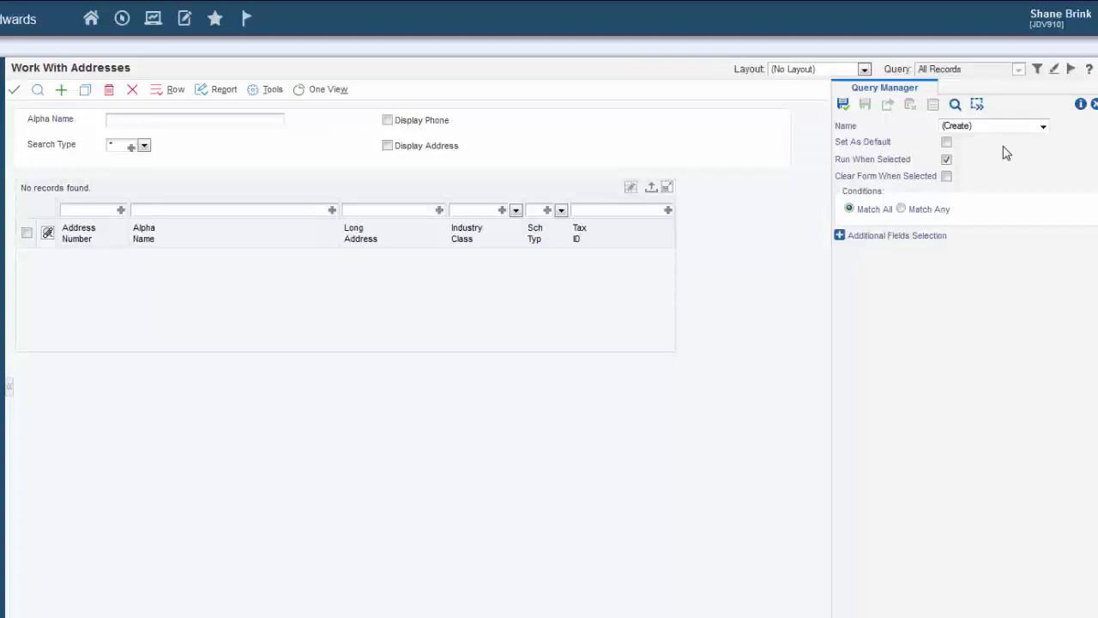
pyautogui.click(1043, 129)
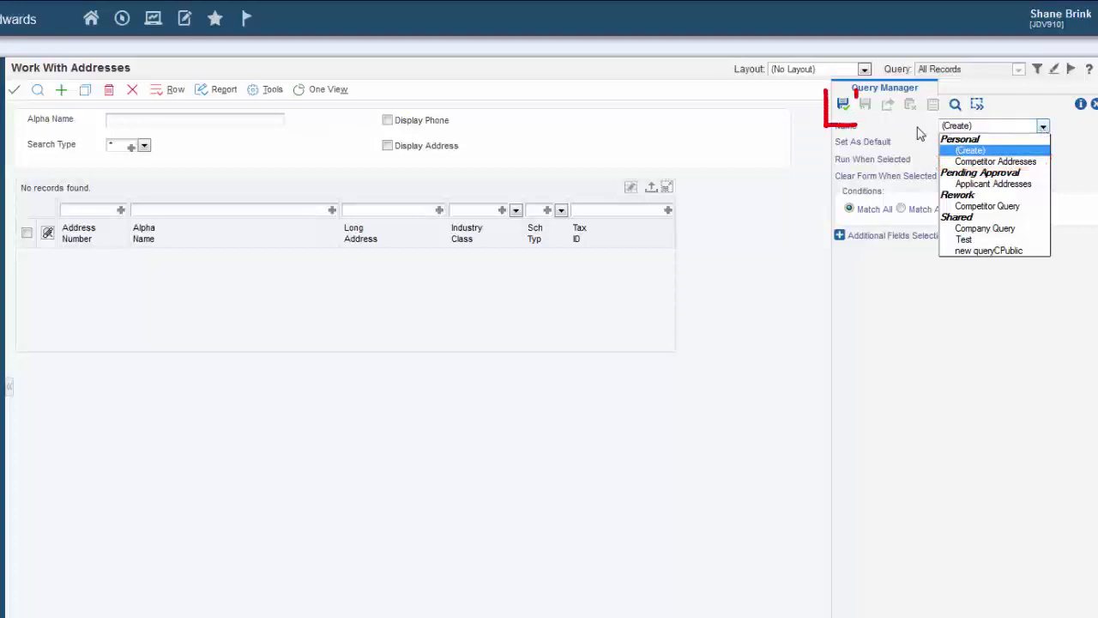
pyautogui.click(843, 105)
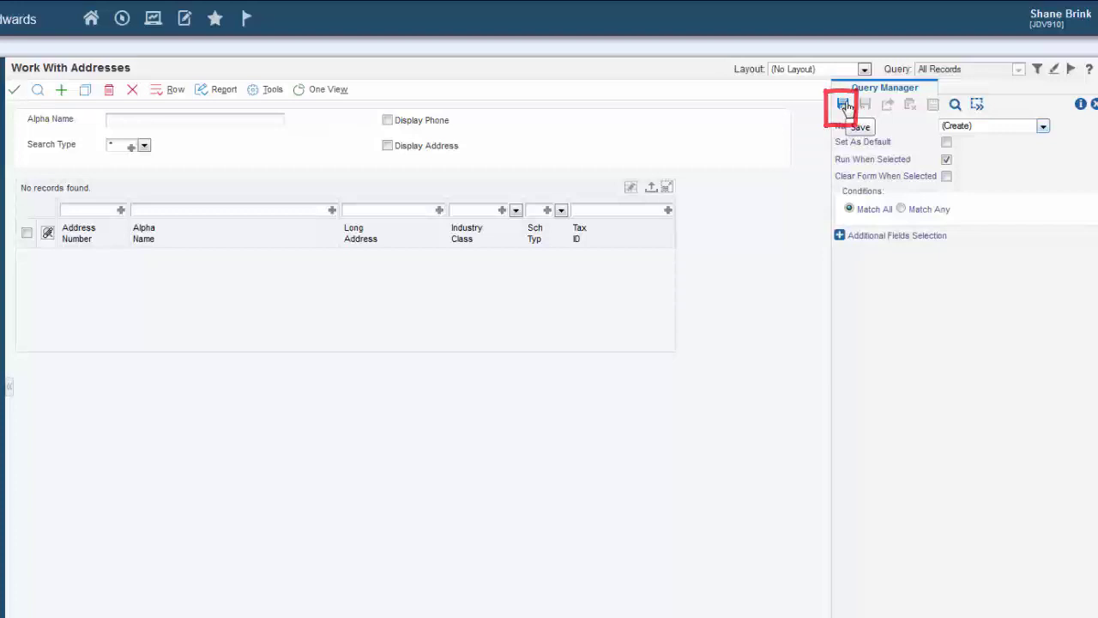
pyautogui.click(845, 109)
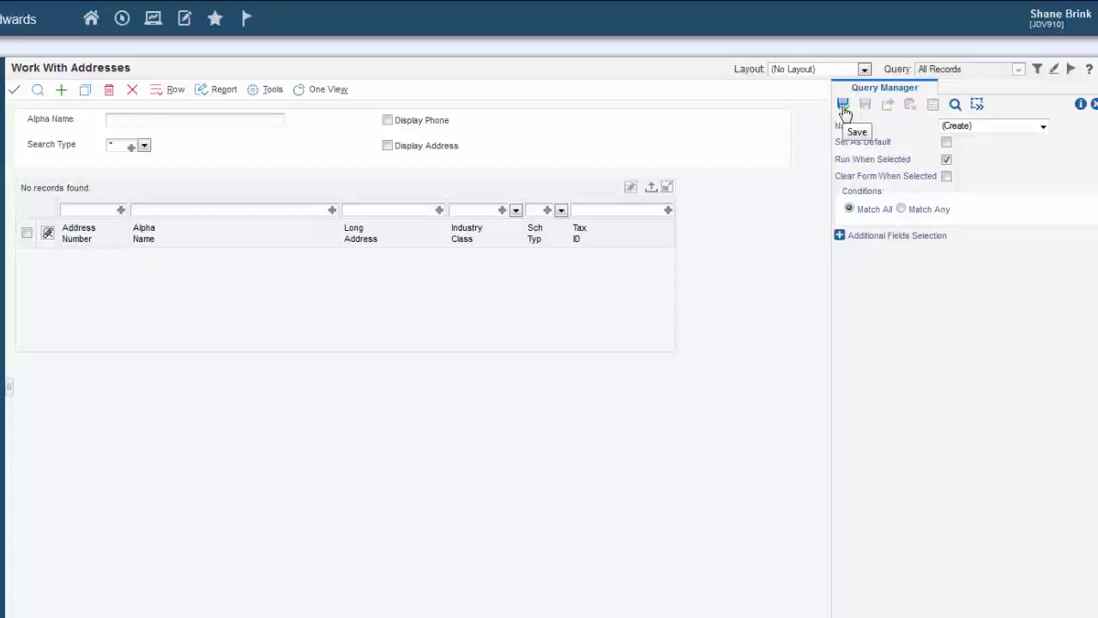
pyautogui.click(1042, 126)
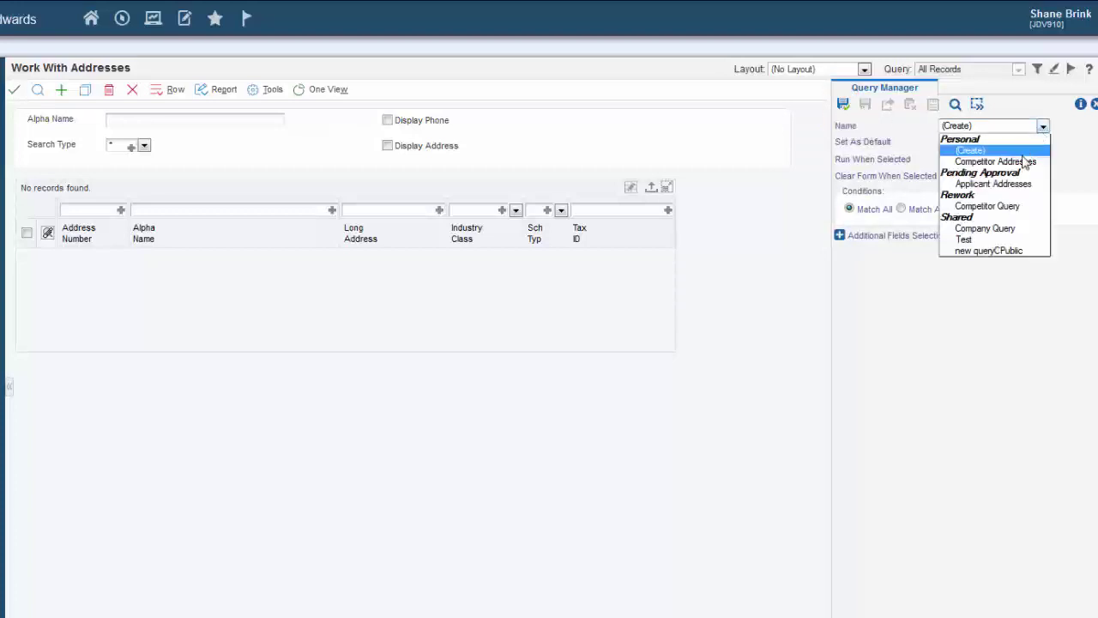
pyautogui.click(1025, 163)
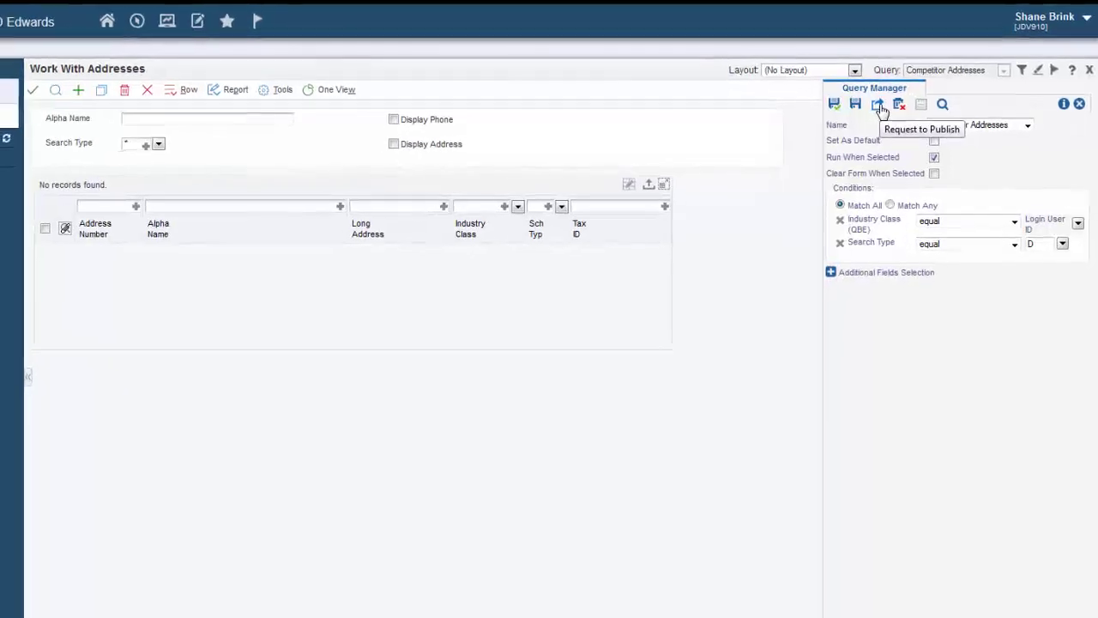
pyautogui.click(874, 109)
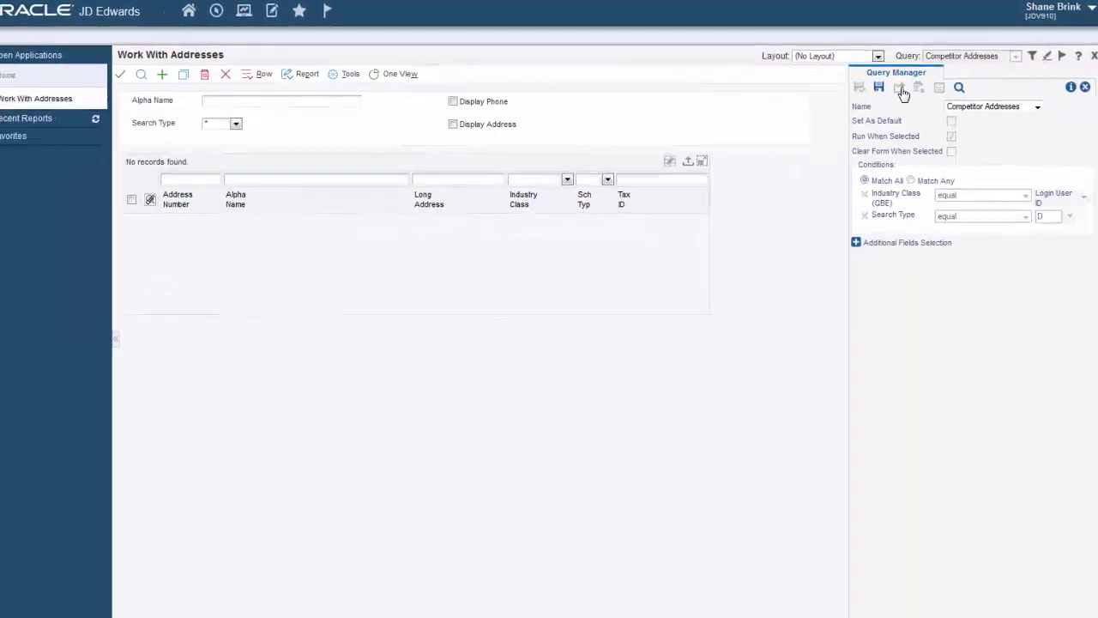
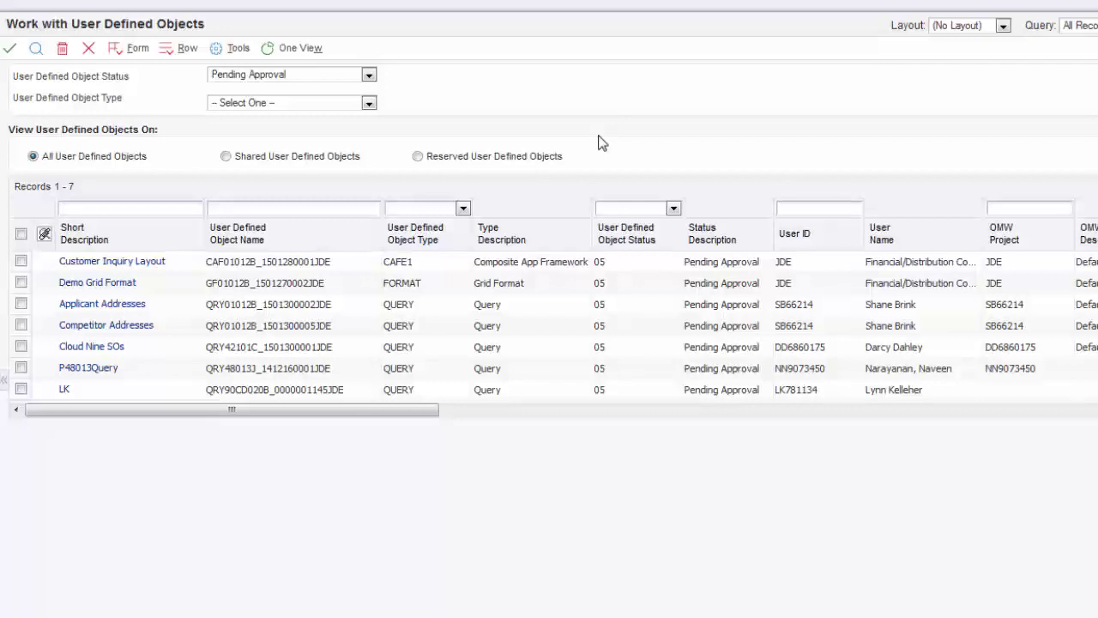
# Step: Approve and share the pending queries Competitor Addresses and Cloud Nine SOs
pyautogui.click(20, 327)
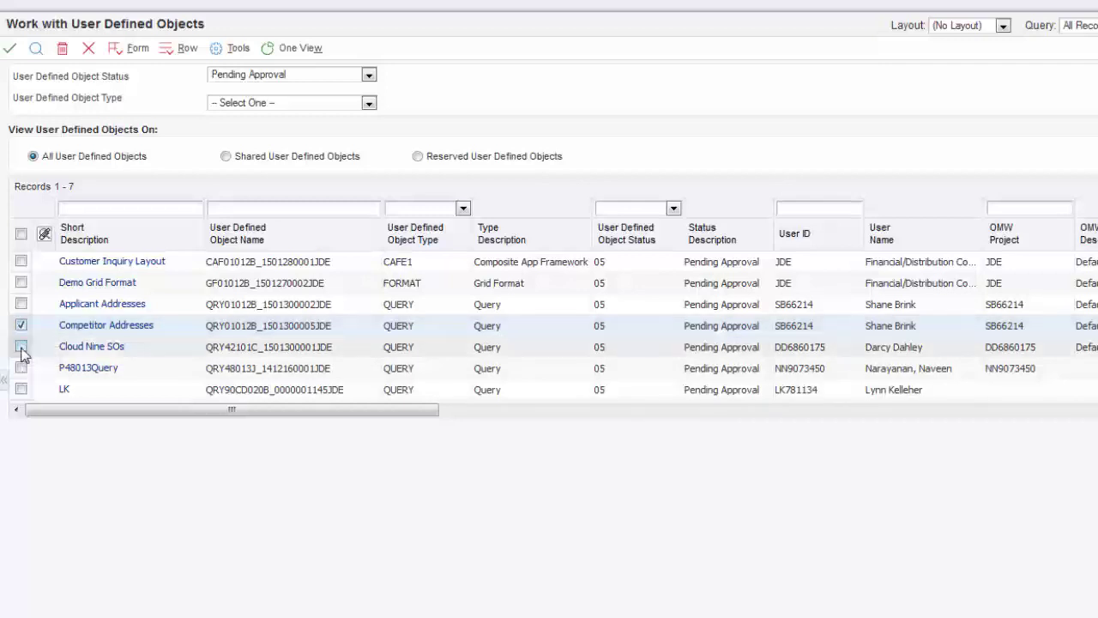
pyautogui.click(21, 347)
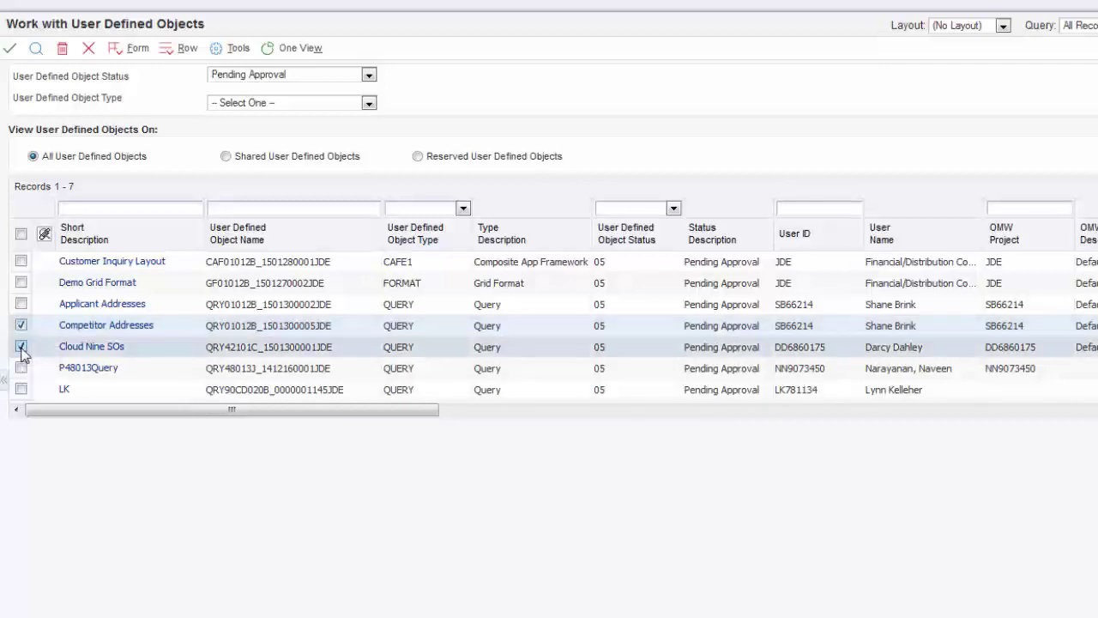
pyautogui.click(177, 53)
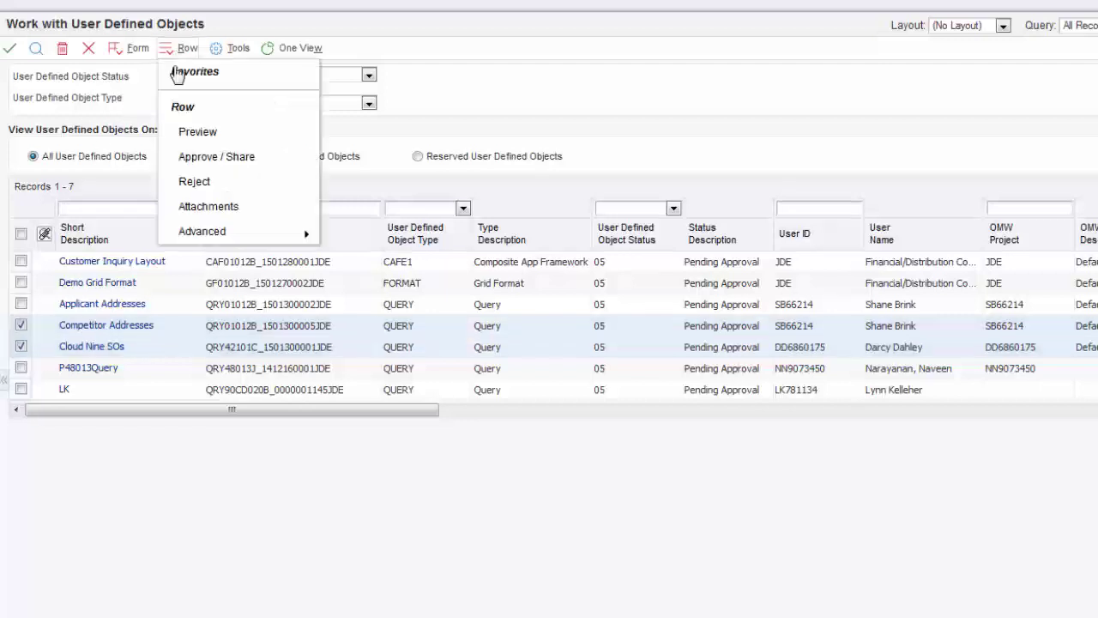
pyautogui.click(262, 163)
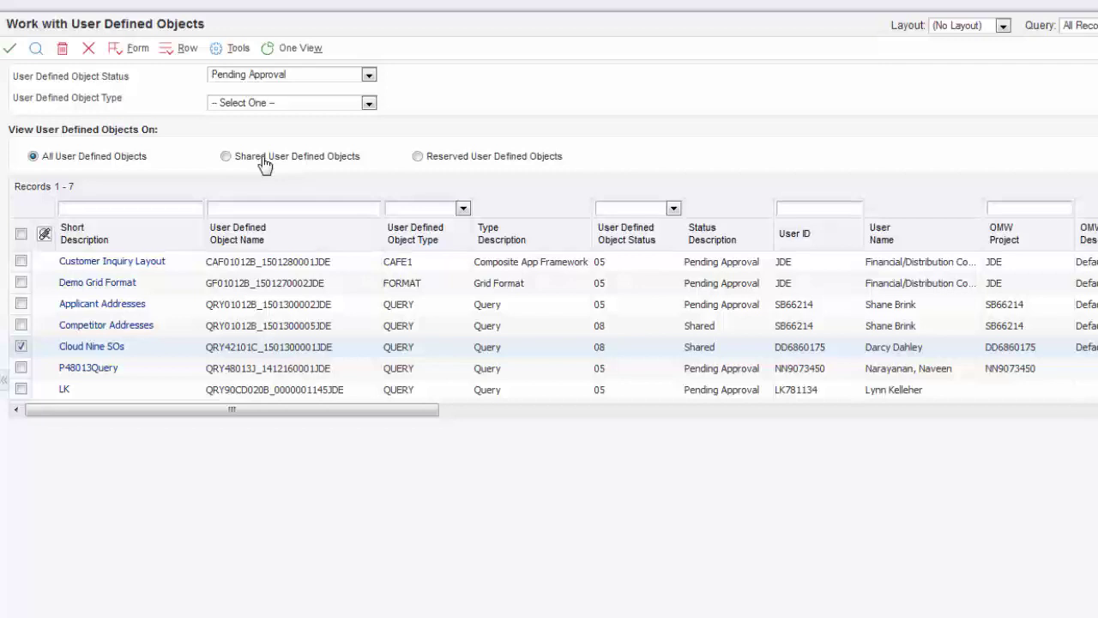
# Step: Search for all user defined objects with the status Shared
pyautogui.click(369, 74)
pyautogui.click(326, 140)
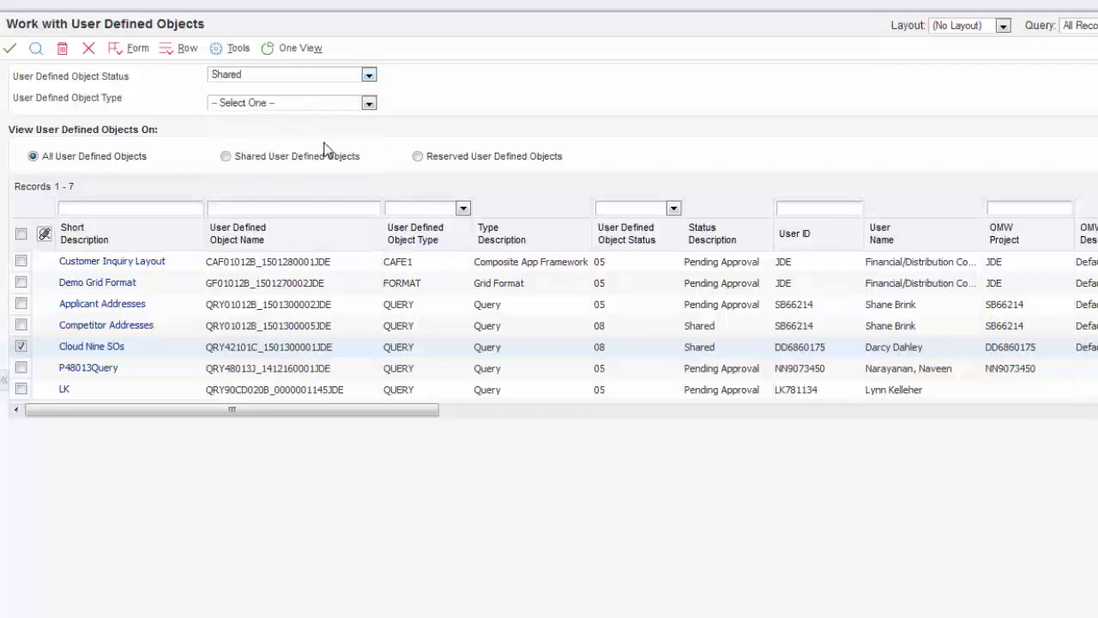
pyautogui.click(35, 49)
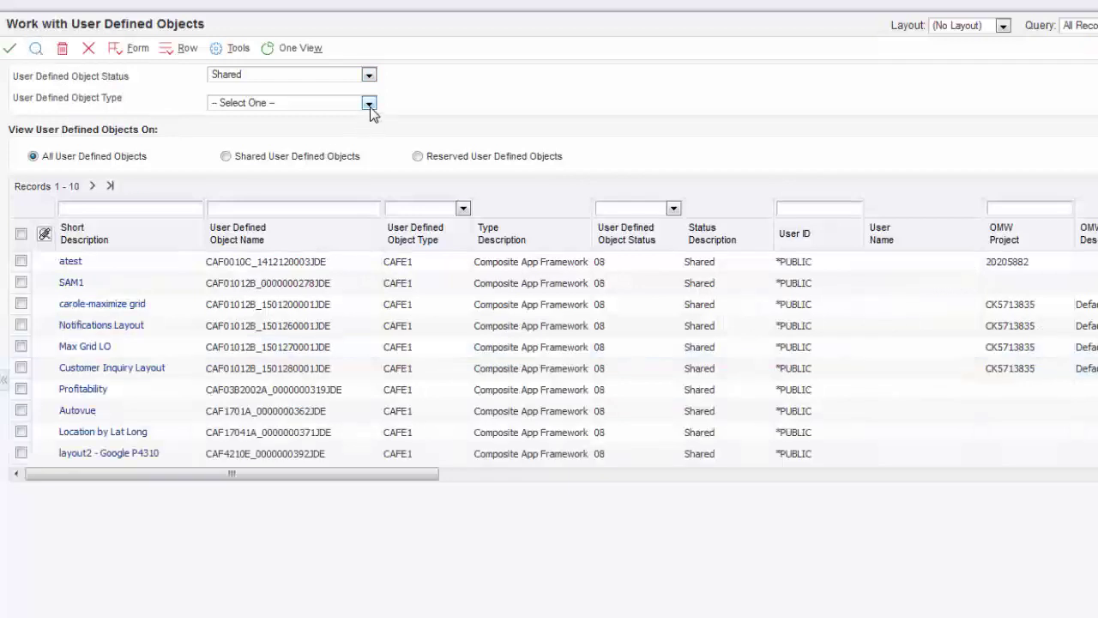
# Step: Narrow the search for shared user defined objects to the object type Query
pyautogui.click(369, 104)
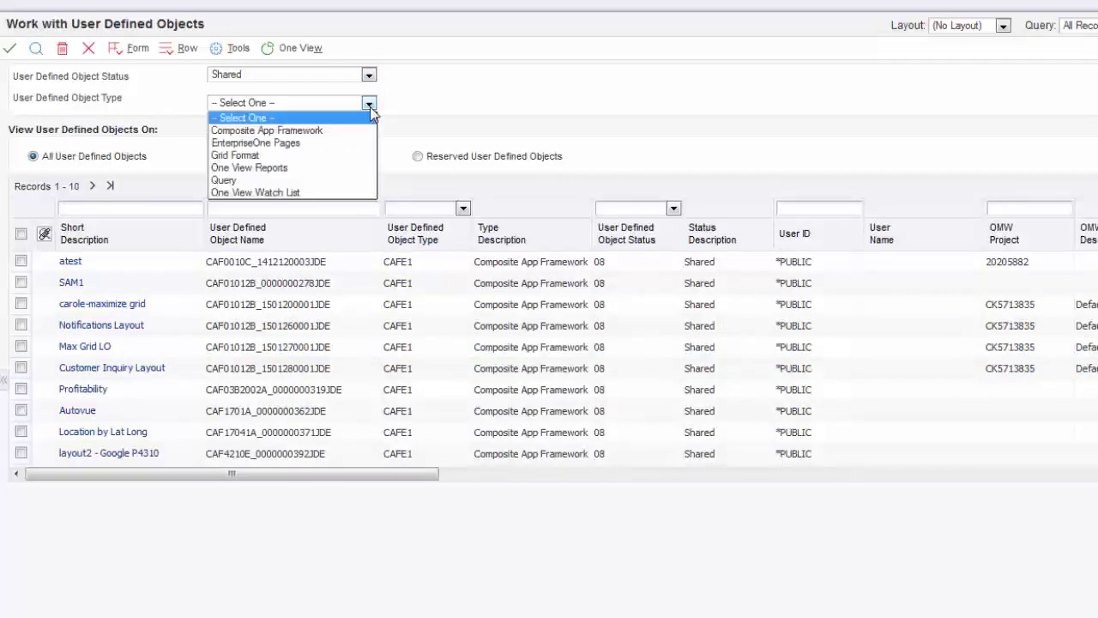
pyautogui.click(364, 181)
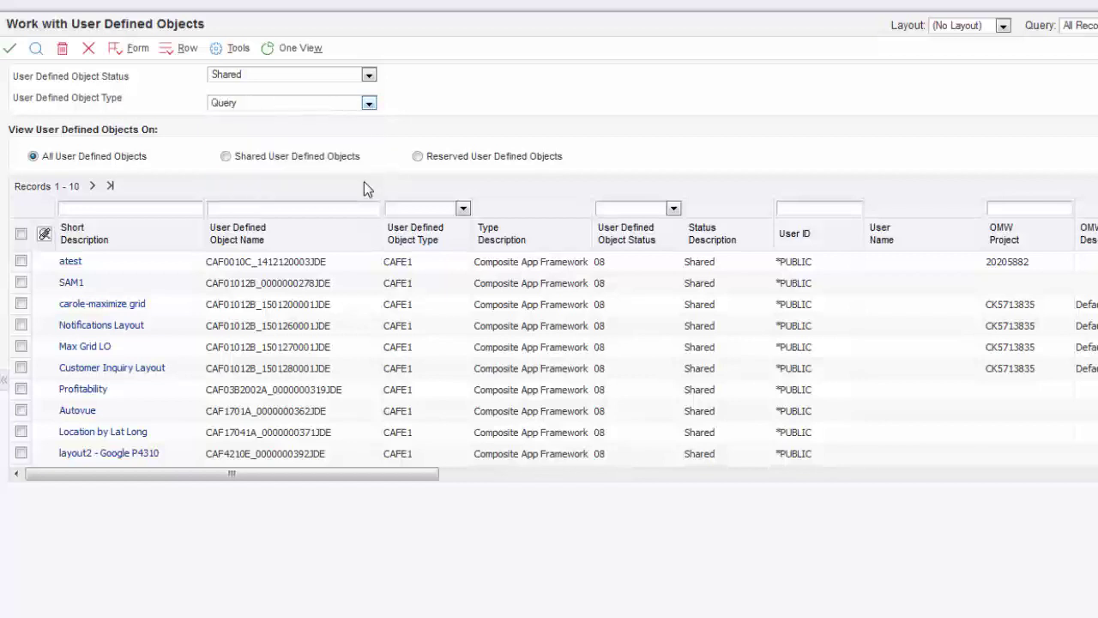
pyautogui.click(35, 50)
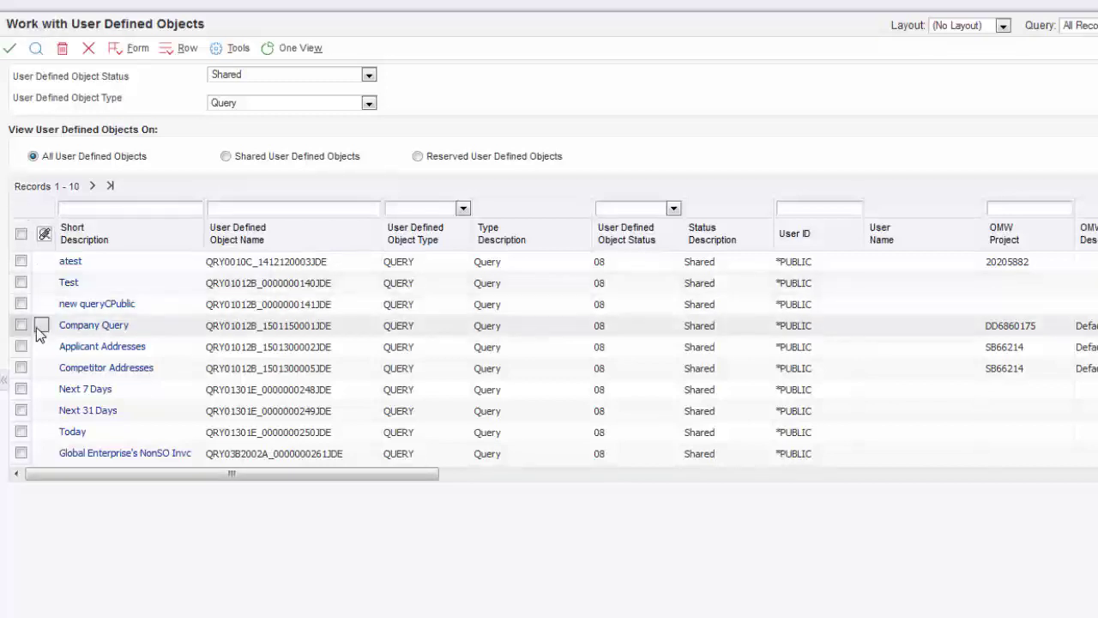
# Step: Open the view security for the shared queries Applicant Addresses and Competitor Addresses, and go to the Competitor Addresses record
pyautogui.click(21, 367)
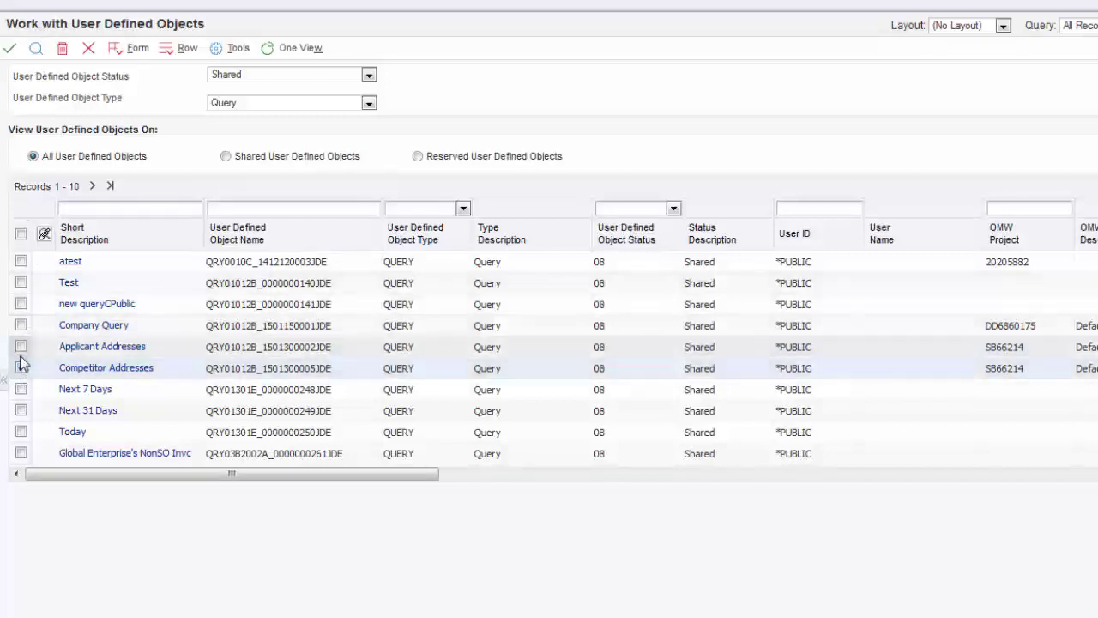
pyautogui.click(21, 348)
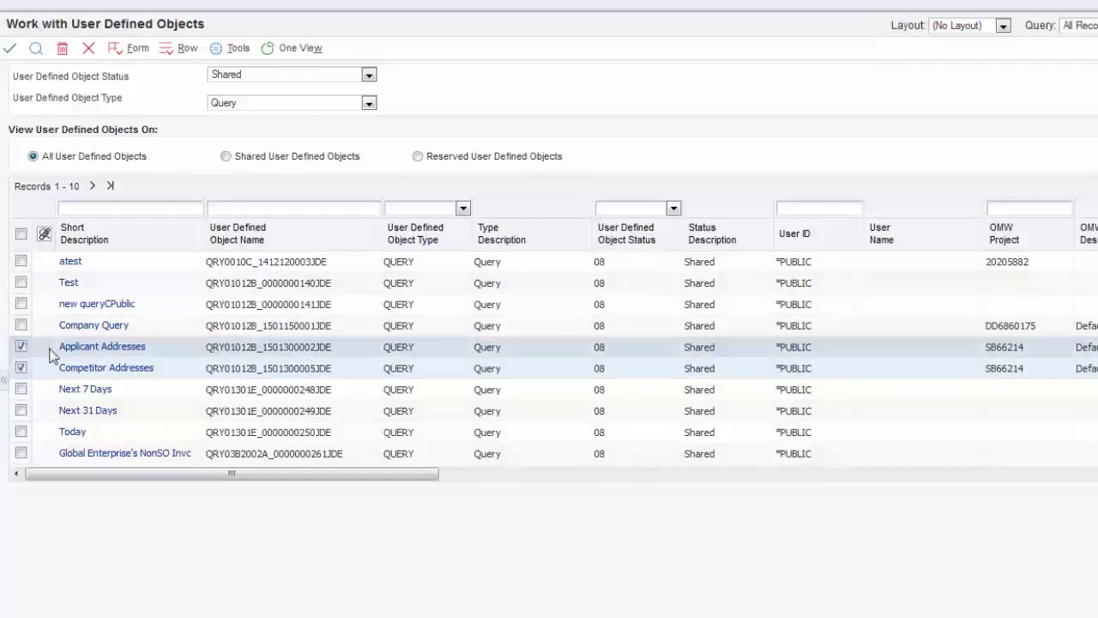
pyautogui.click(169, 57)
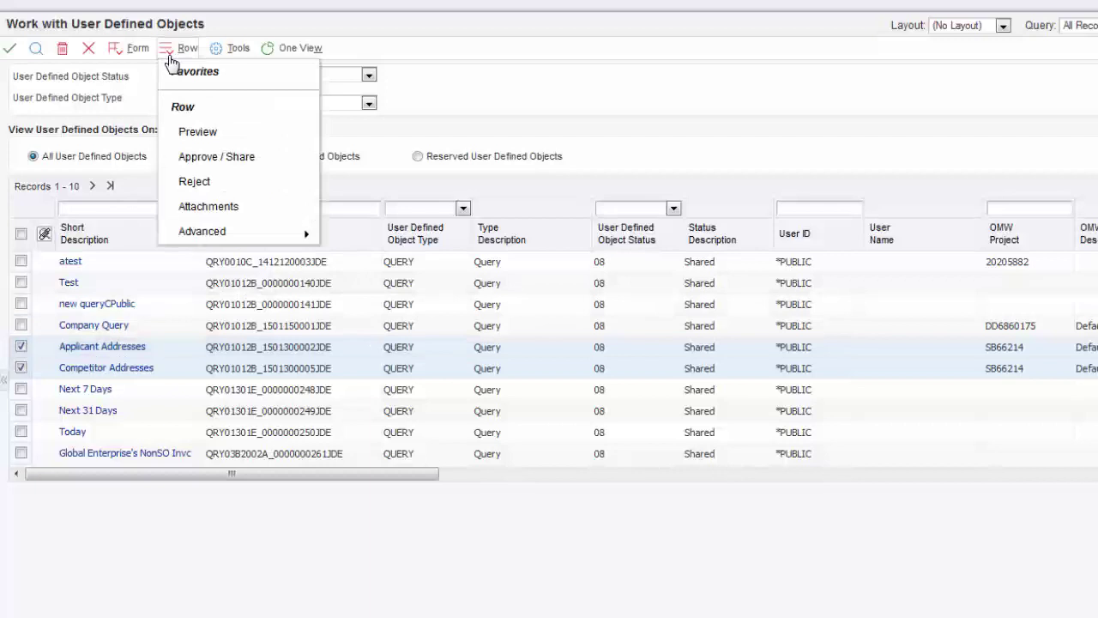
pyautogui.moveTo(269, 237)
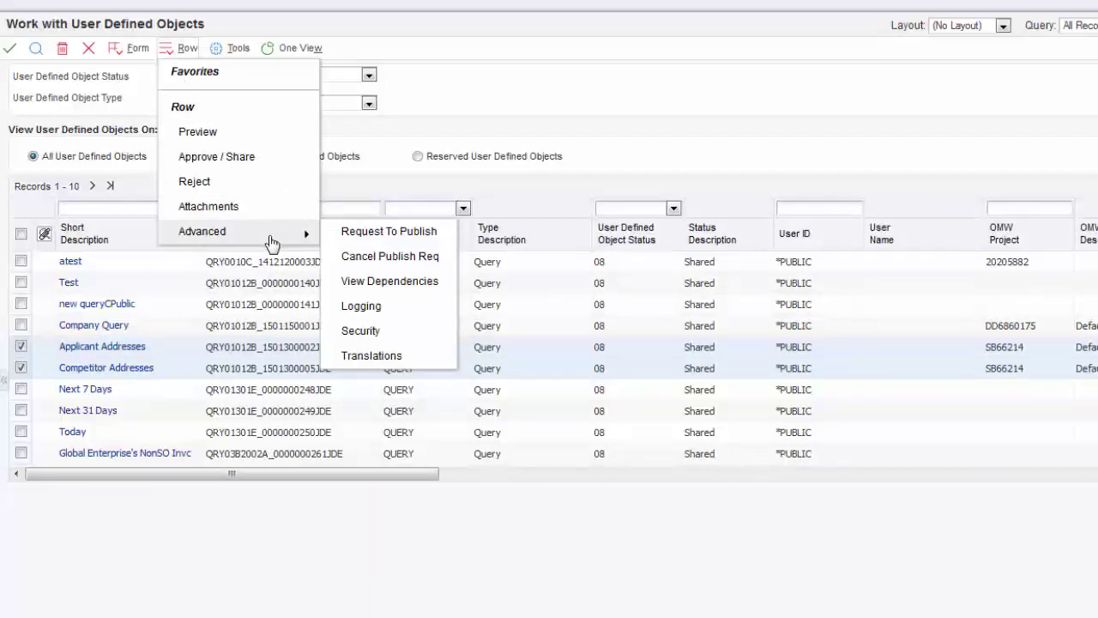
pyautogui.click(360, 330)
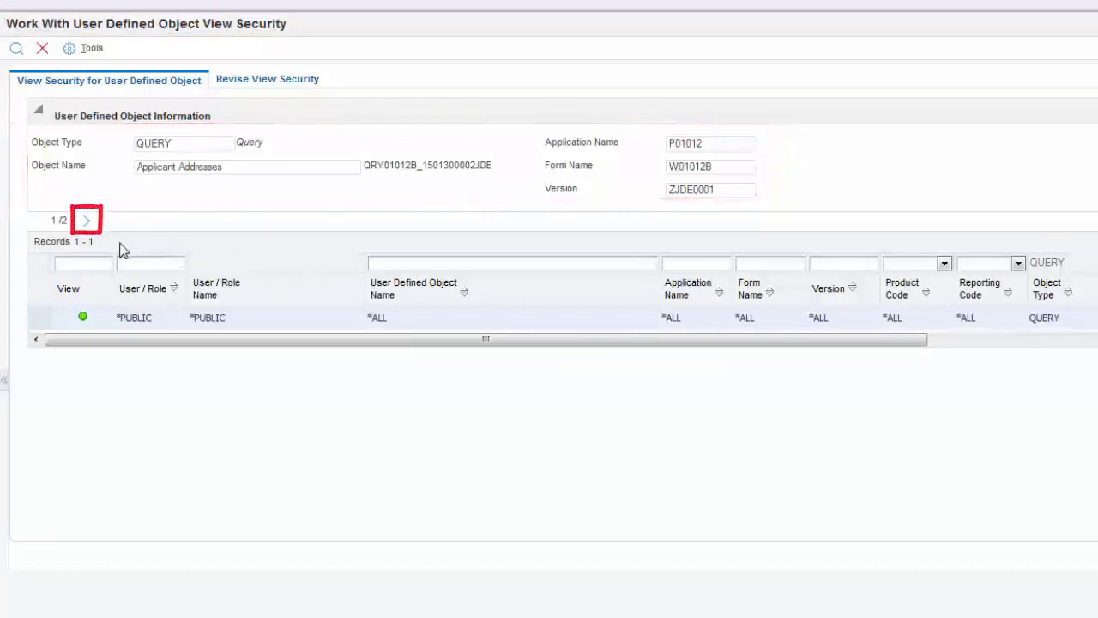
pyautogui.click(88, 223)
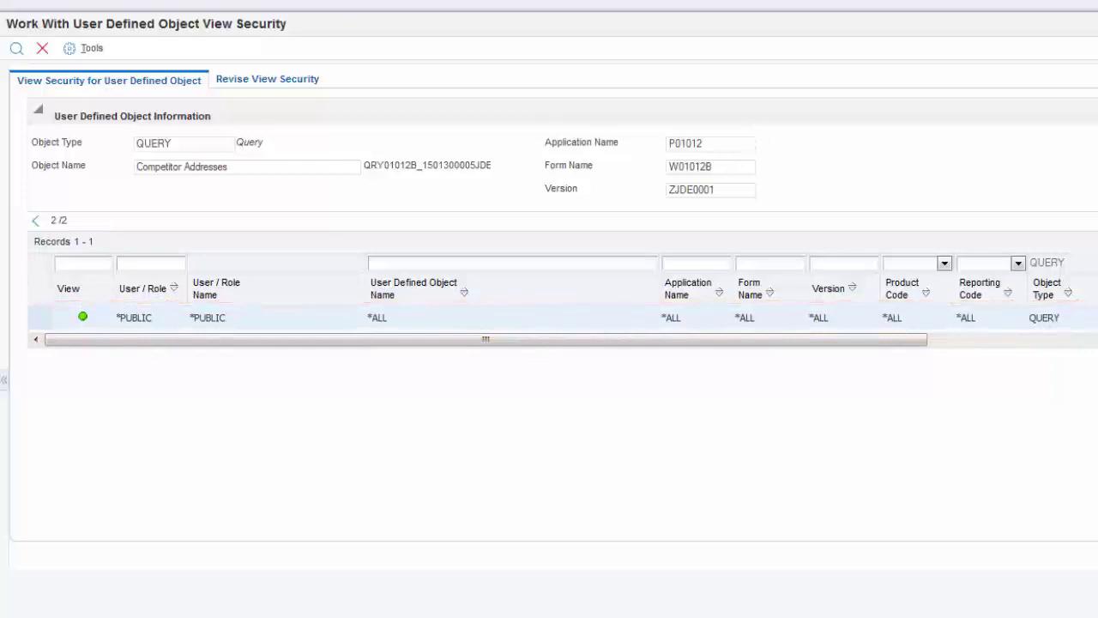
# Step: Revise the view security of Competitor Addresses by adding user/role 12345 with View disallowed, and save it
pyautogui.click(274, 82)
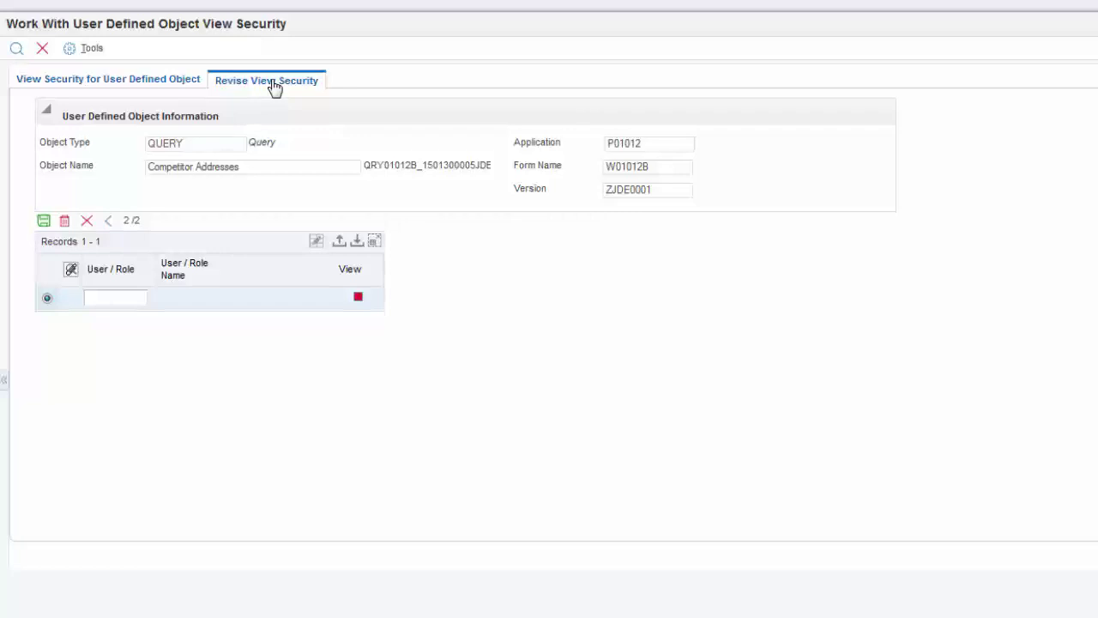
pyautogui.click(120, 297)
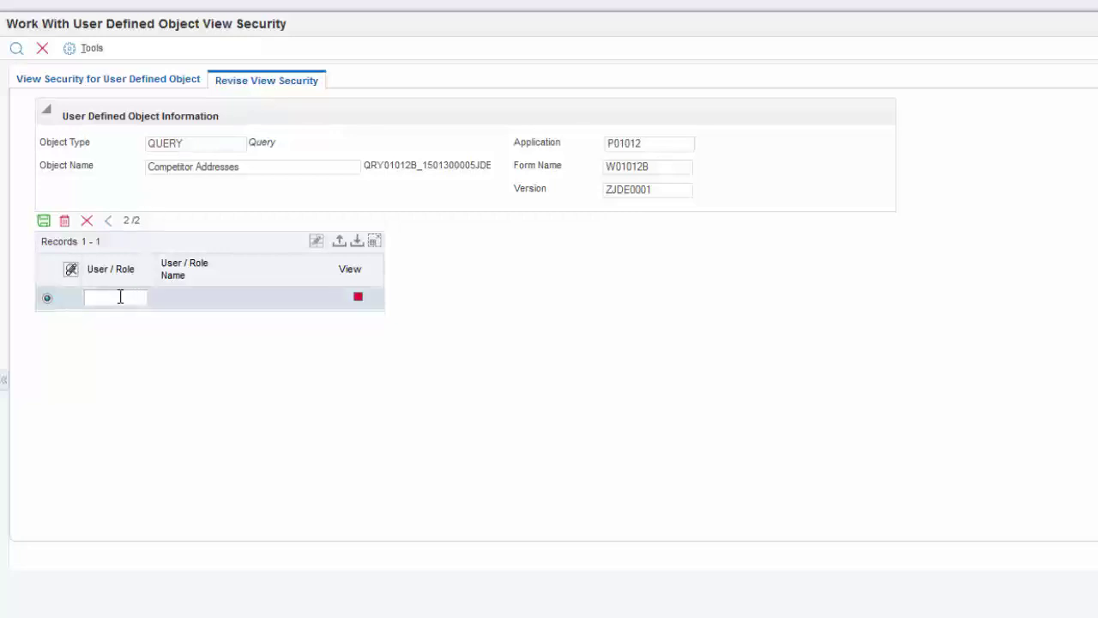
pyautogui.write('12345')
pyautogui.press('Tab')
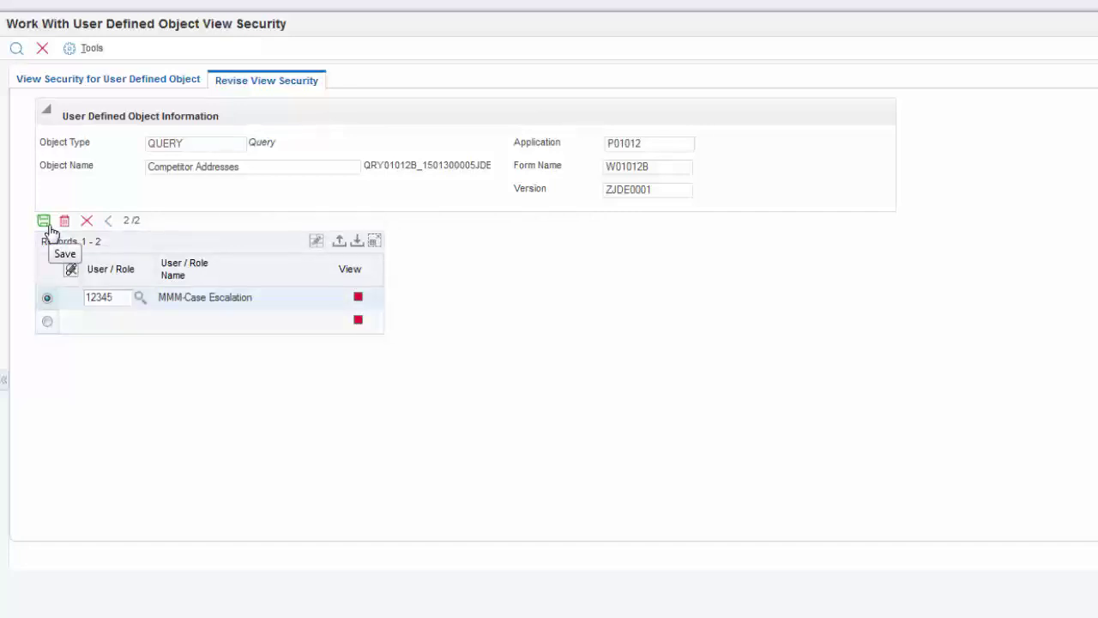
# Step: Add user/role 12345 with View disallowed to the view security of Applicant Addresses and save it
pyautogui.click(109, 223)
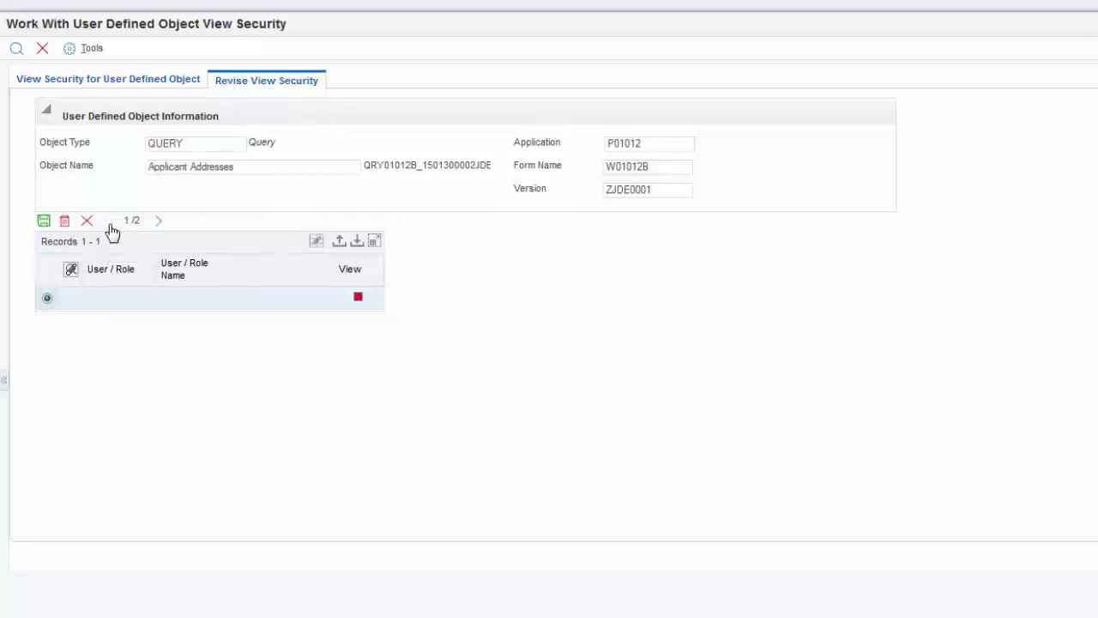
pyautogui.click(111, 303)
pyautogui.write('12345')
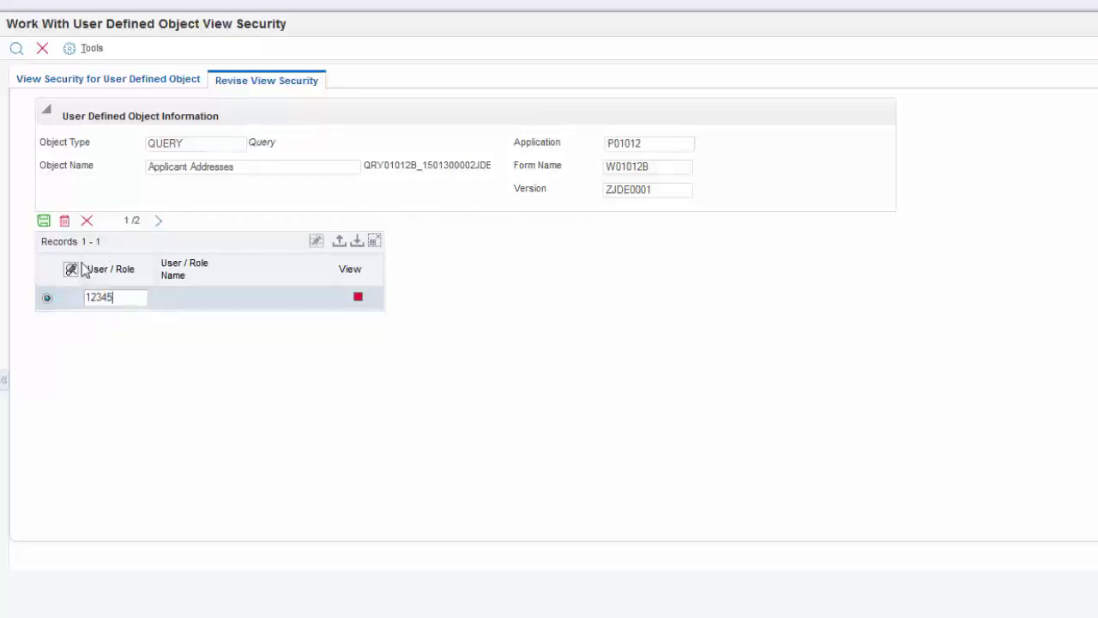
pyautogui.click(42, 224)
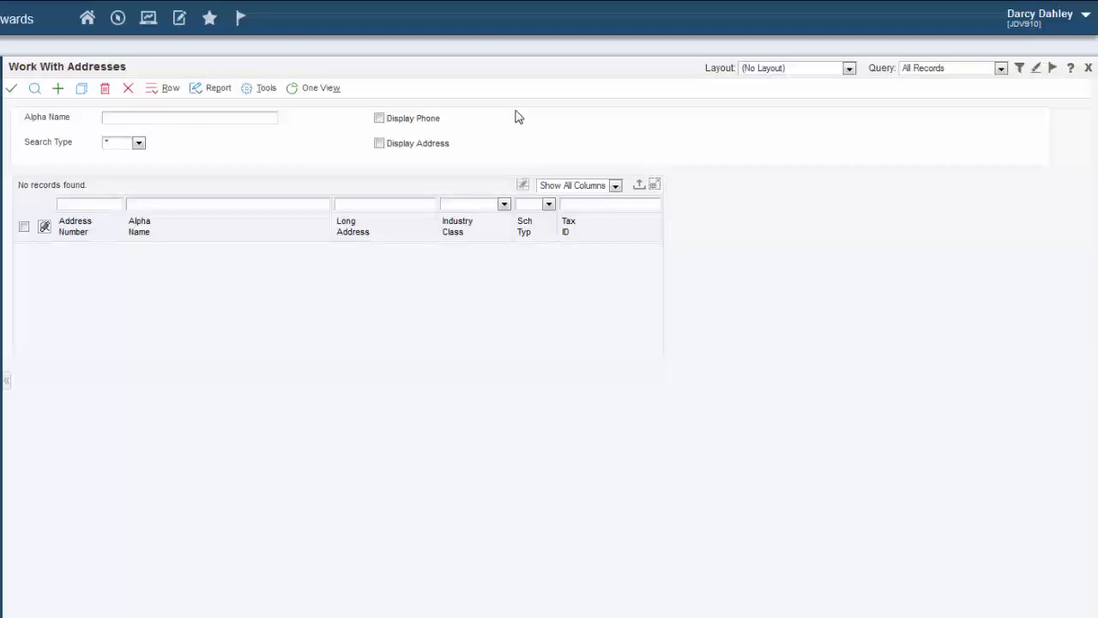
# Step: Choose the shared query Competitor Addresses in the Work With Addresses form
pyautogui.click(1000, 69)
pyautogui.press('Down')
pyautogui.press('Down')
pyautogui.press('Down')
pyautogui.press('Down')
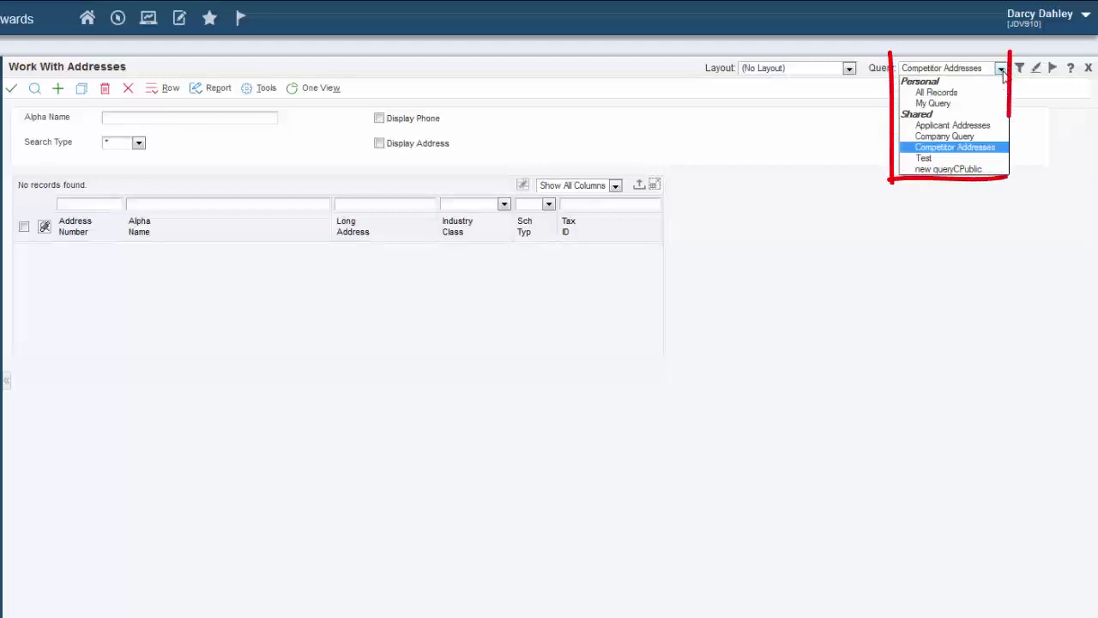